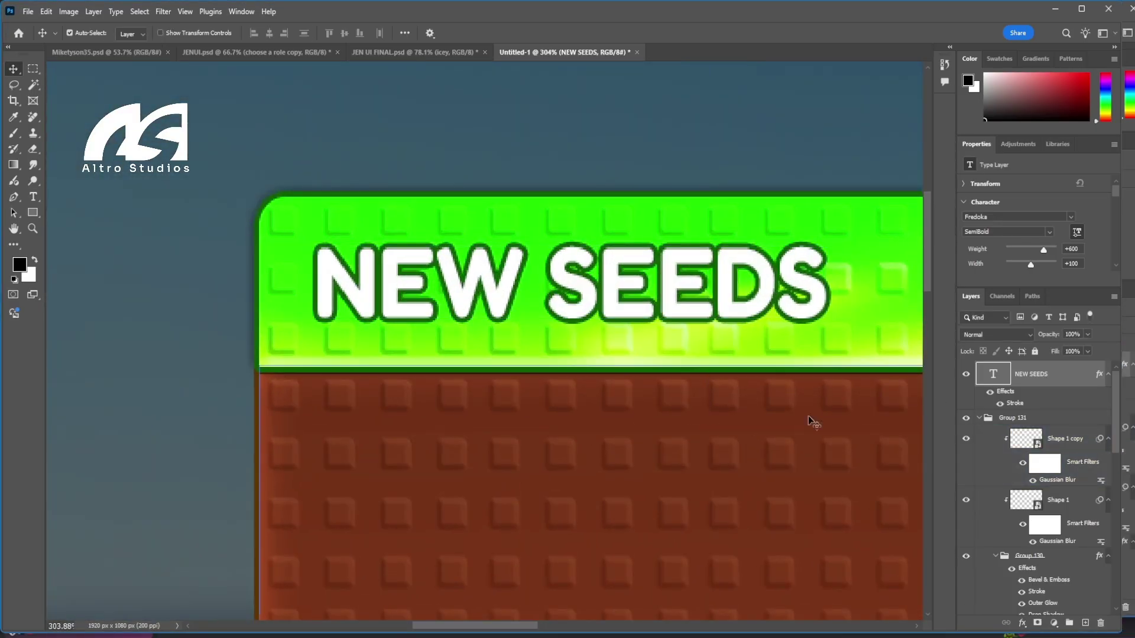
Shift the reference seed-shop screenshot slightly upward beside the brown panel.
key("h")
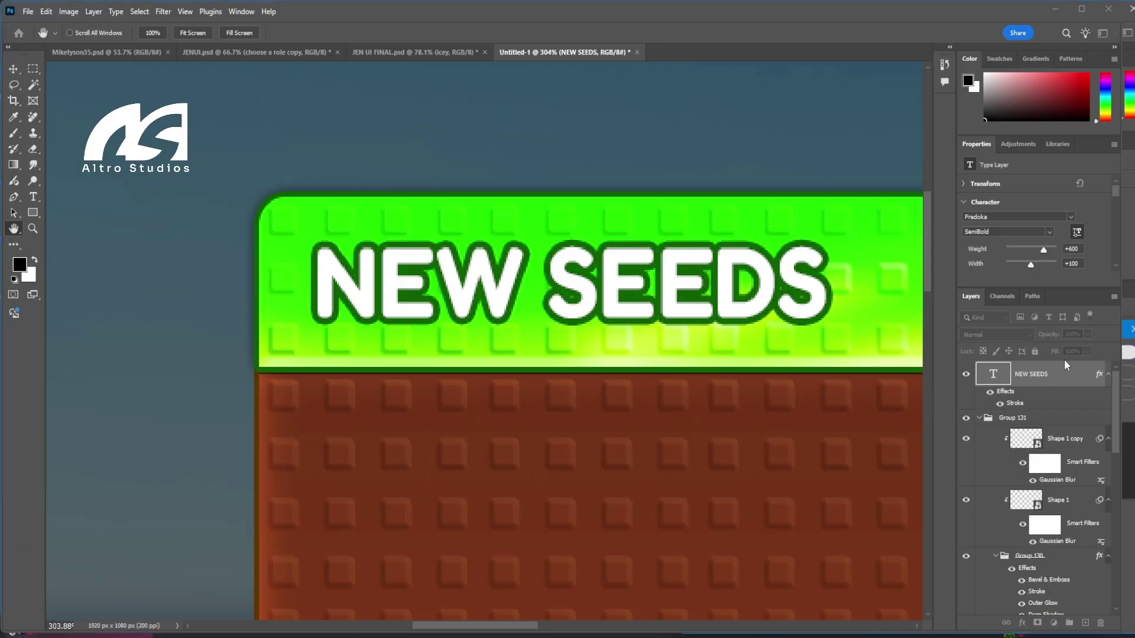
key("v")
scroll(601, 395, "down", 5)
left_click(622, 129)
scroll(622, 129, "down", 3)
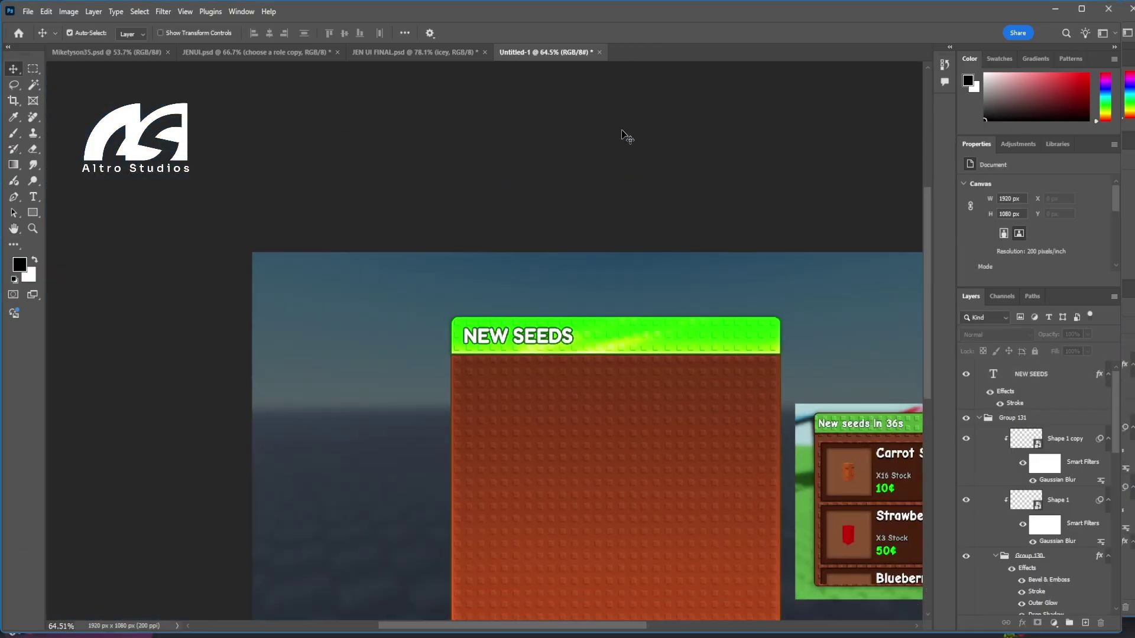
scroll(637, 151, "right", 1)
scroll(637, 151, "down", 1)
scroll(636, 150, "right", 1)
scroll(638, 151, "right", 4)
left_click_drag(702, 372, 702, 360)
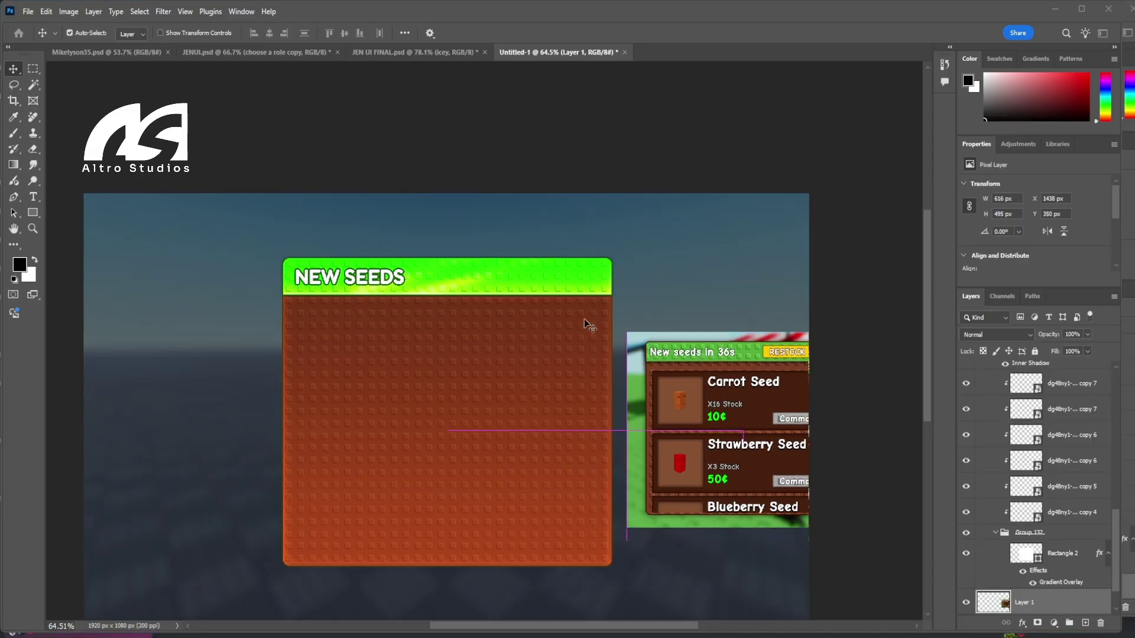
Extend the header title to read "NEW SEEDS IN 69 SECONDS".
scroll(378, 254, "up", 5)
scroll(395, 284, "up", 1)
left_click(402, 303)
double_click(402, 303)
left_click(386, 302)
type("IN")
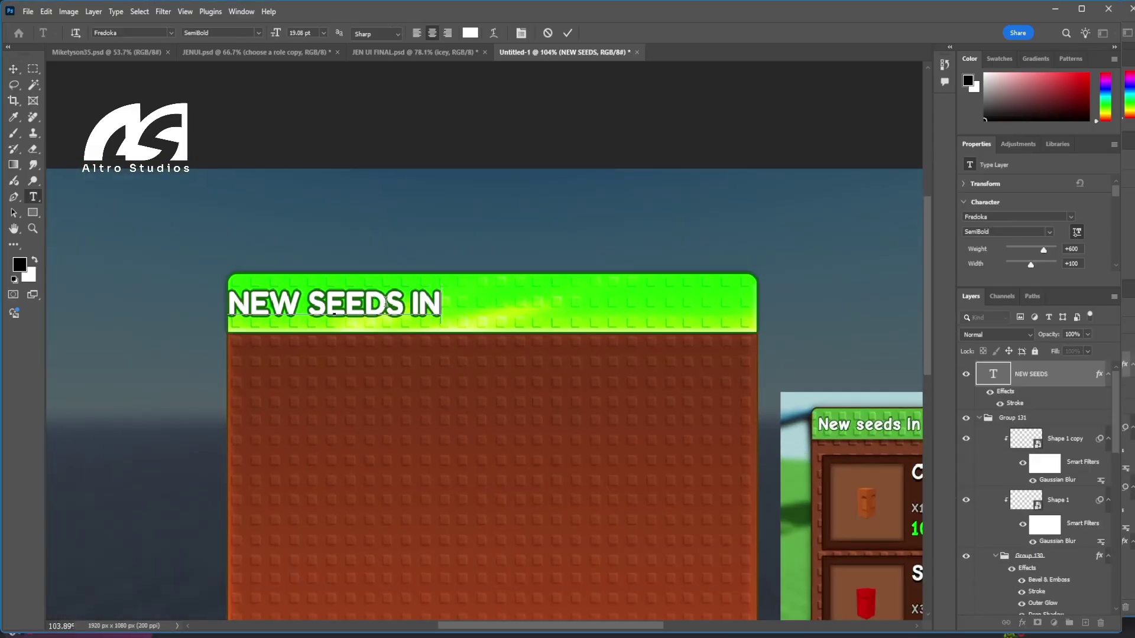
type(" 69 SE")
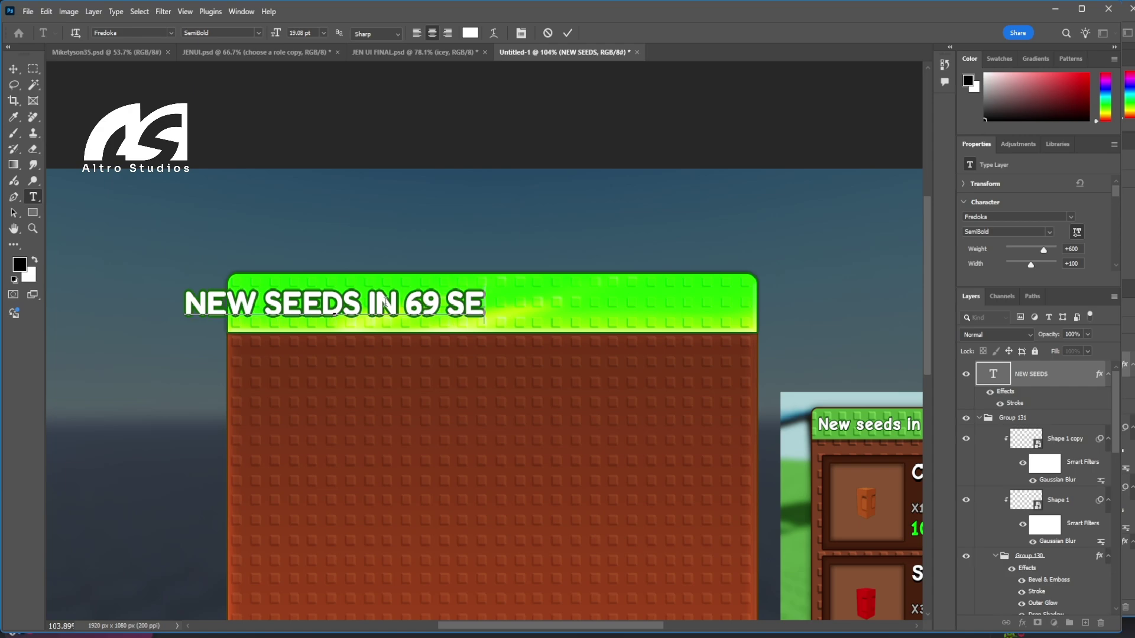
type("CONDS")
left_click(567, 35)
Move the title fully inside the green header and scale it proportionally to about 81%.
key("v")
left_click_drag(490, 309, 528, 311)
key("ctrl+t")
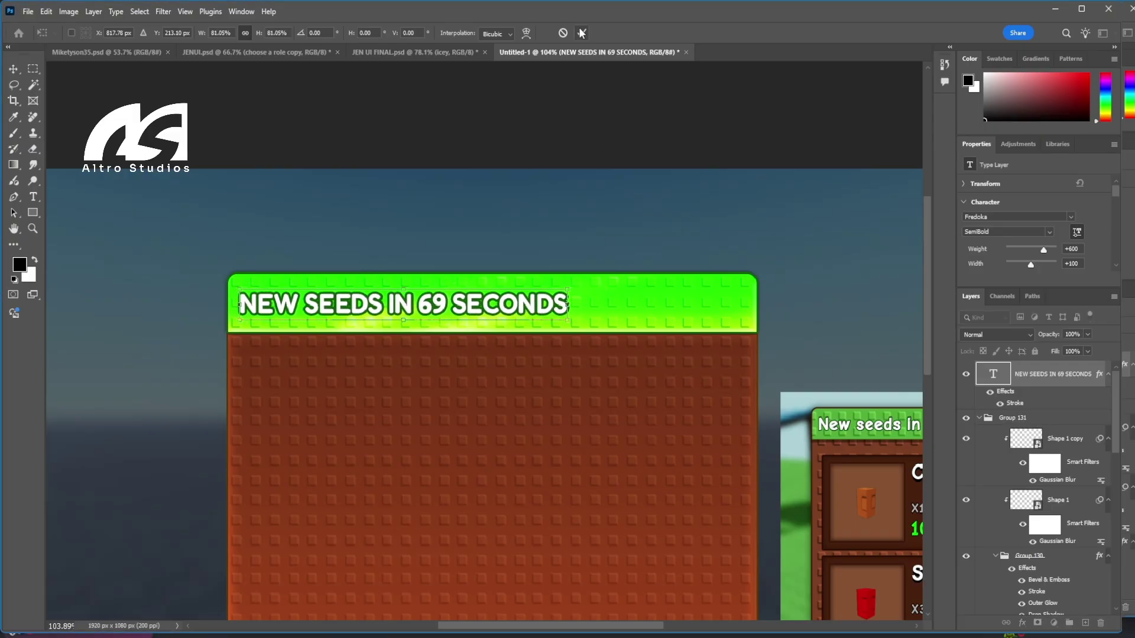
left_click(581, 34)
Replace the word "IN" in the header title with a colon.
scroll(441, 310, "down", 2)
scroll(440, 311, "up", 4)
double_click(436, 306)
double_click(425, 305)
key("BackSpace")
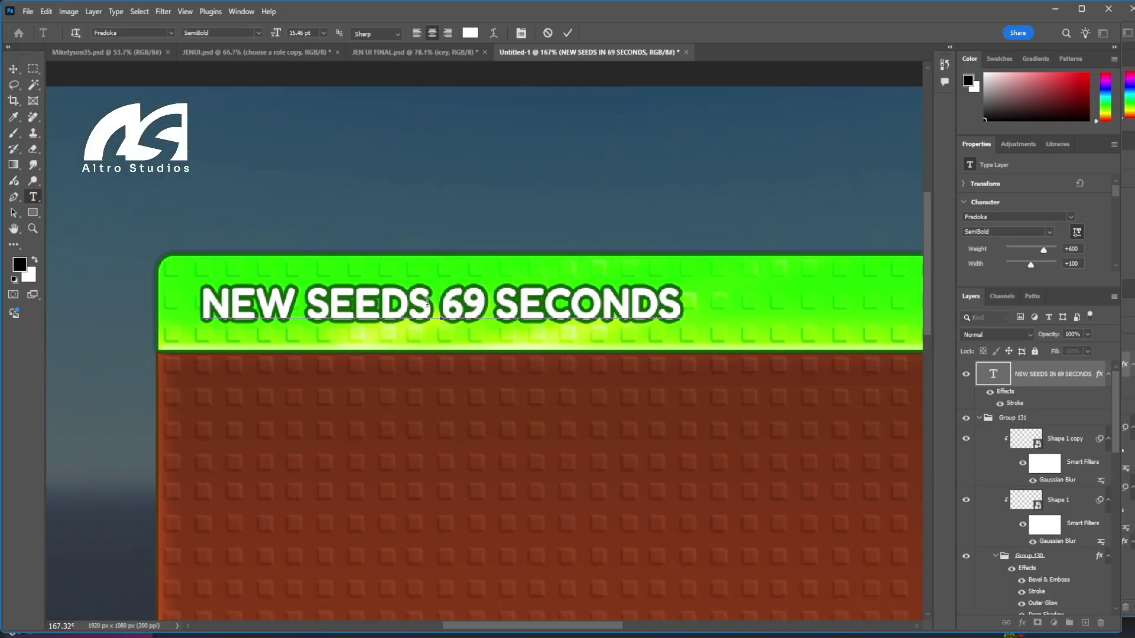
type(":")
left_click(567, 33)
Remove "69 SECONDS" from the title so that only "NEW SEEDS :" is left.
double_click(458, 304)
left_click_drag(452, 305, 689, 304)
key("BackSpace")
key("Delete")
key("Delete")
key("Delete")
key("Delete")
key("BackSpace")
key("BackSpace")
key("BackSpace")
key("BackSpace")
key("BackSpace")
key("BackSpace")
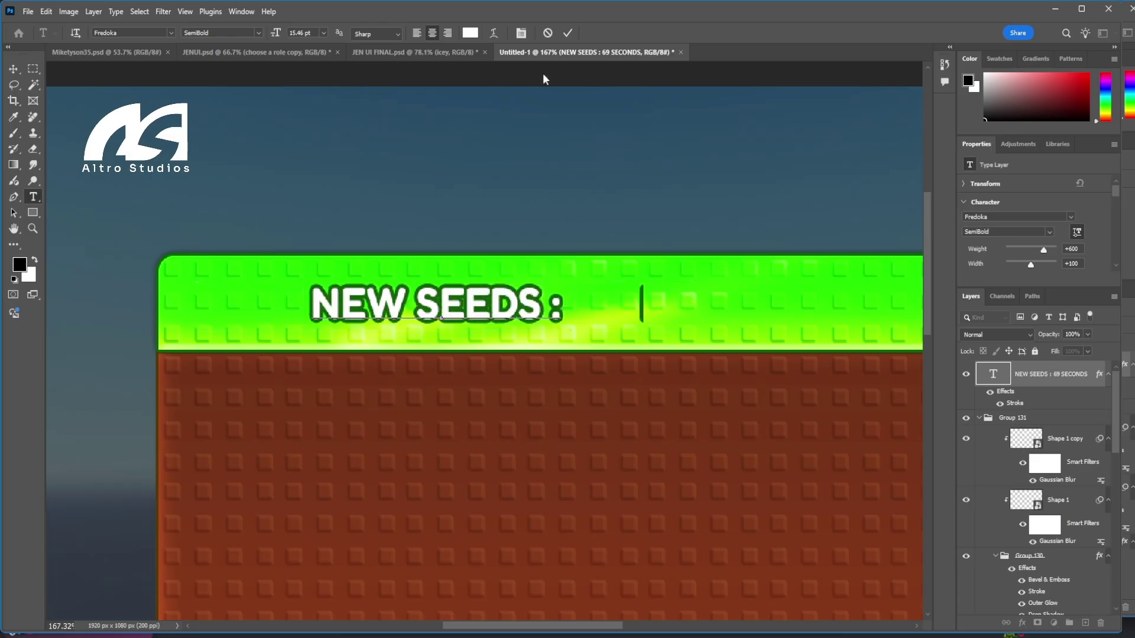
left_click(567, 32)
Duplicate the "NEW SEEDS :" text beside the original and change the copy to "60 SECONDS".
left_click_drag(467, 322, 612, 325)
double_click(719, 318)
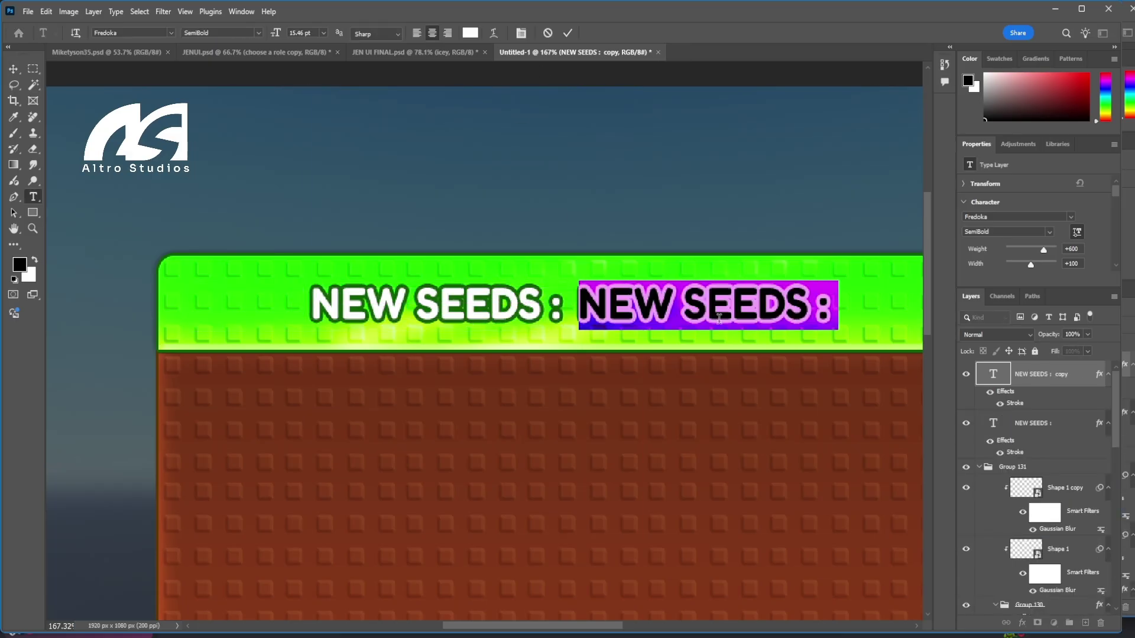
type("60")
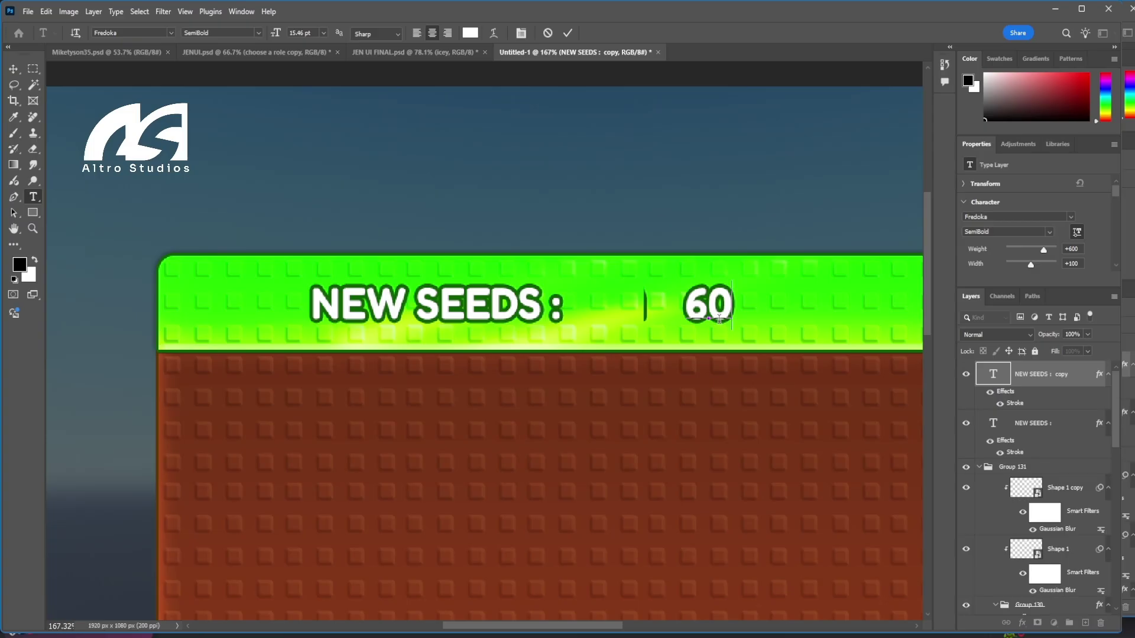
type(" SECONDS")
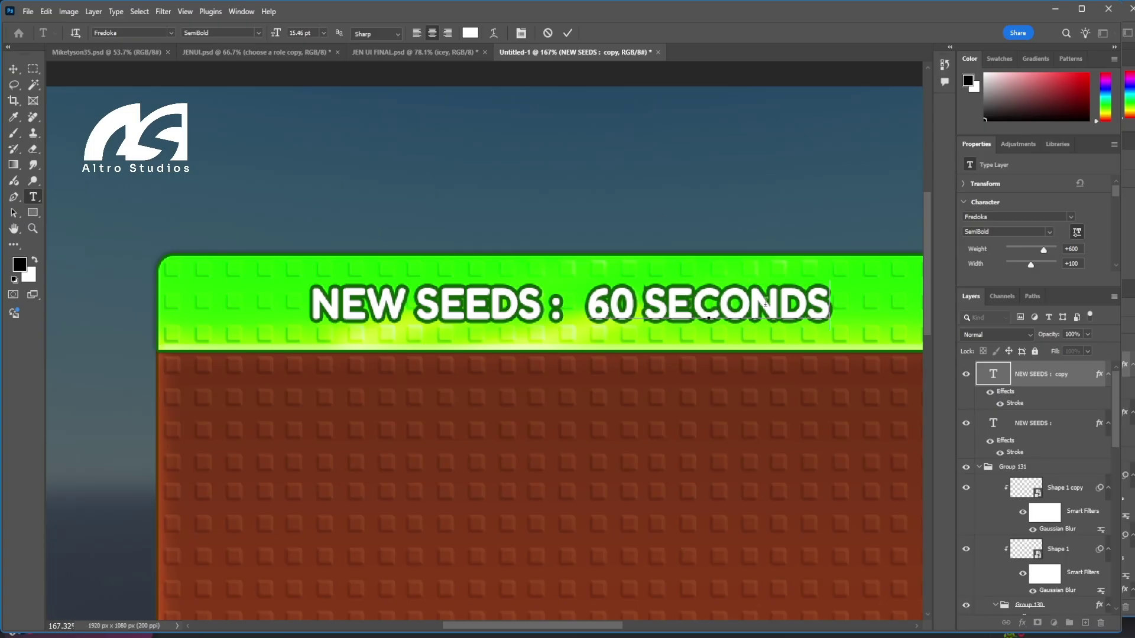
left_click(568, 33)
Shift the "NEW SEEDS :" and "60 SECONDS" texts to the left end of the green header, then deselect them.
left_click_drag(530, 310, 393, 305)
left_click(544, 306, "shift")
scroll(397, 298, "down", 6)
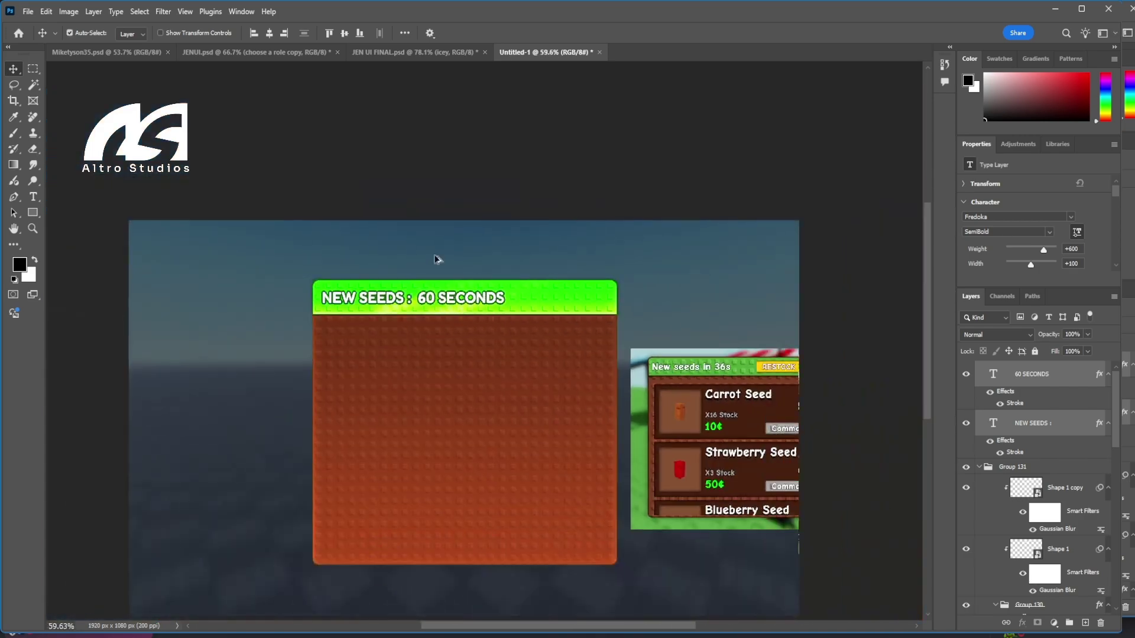
left_click(474, 194, "ctrl")
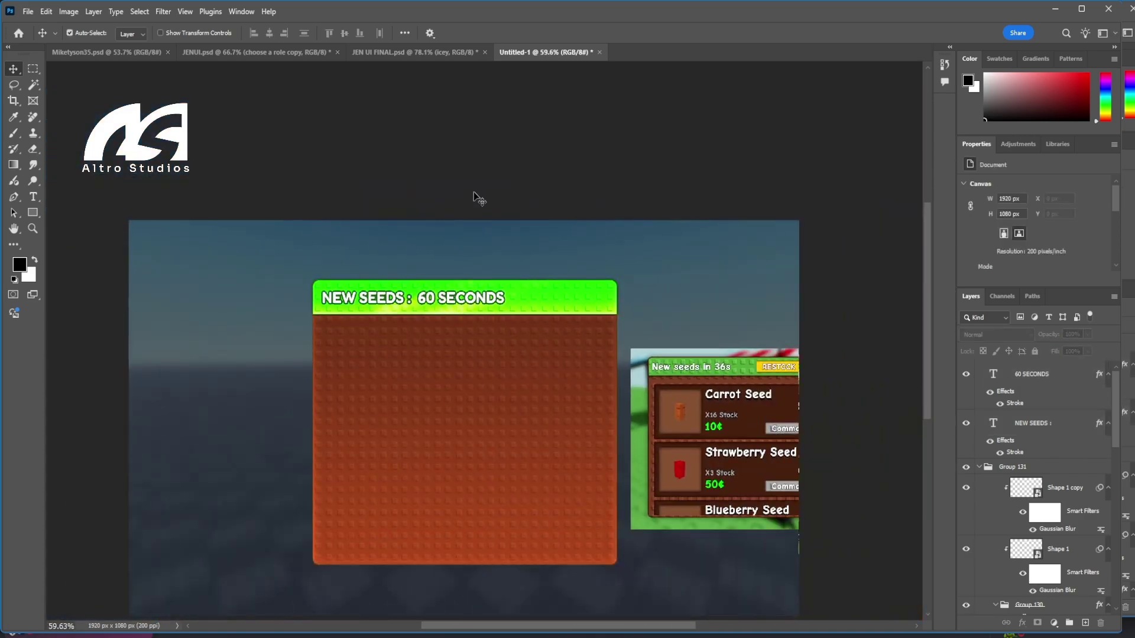
Move the reference screenshot up against the panel to X 1376 px, Y 312 px, and examine its buttons.
left_click_drag(758, 414, 743, 399)
scroll(756, 367, "up", 2)
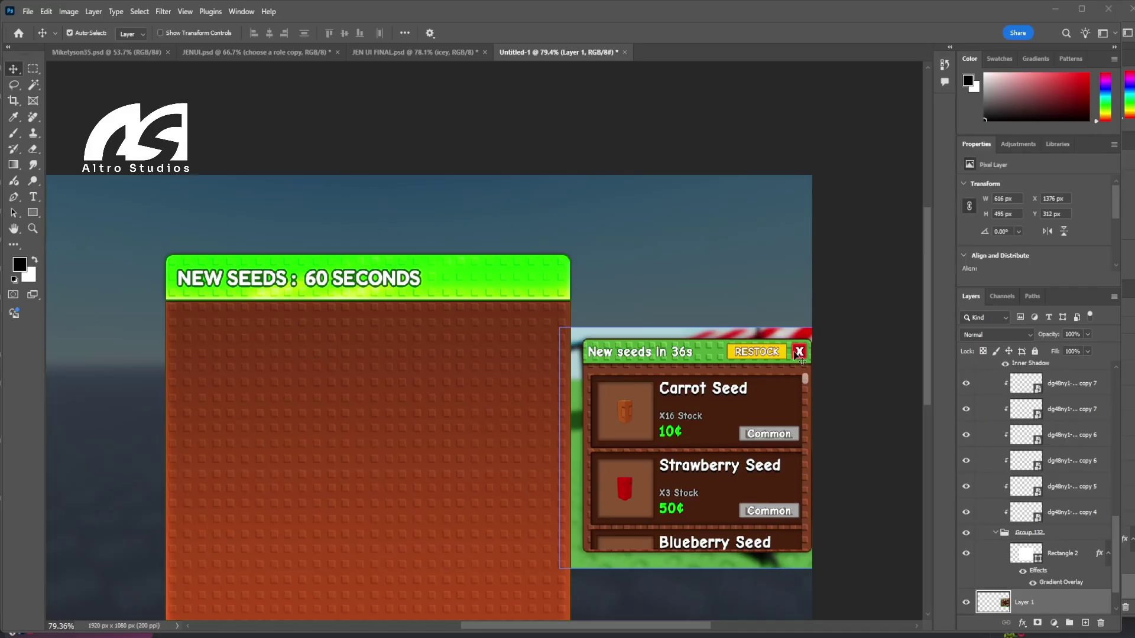
scroll(802, 358, "down", 2)
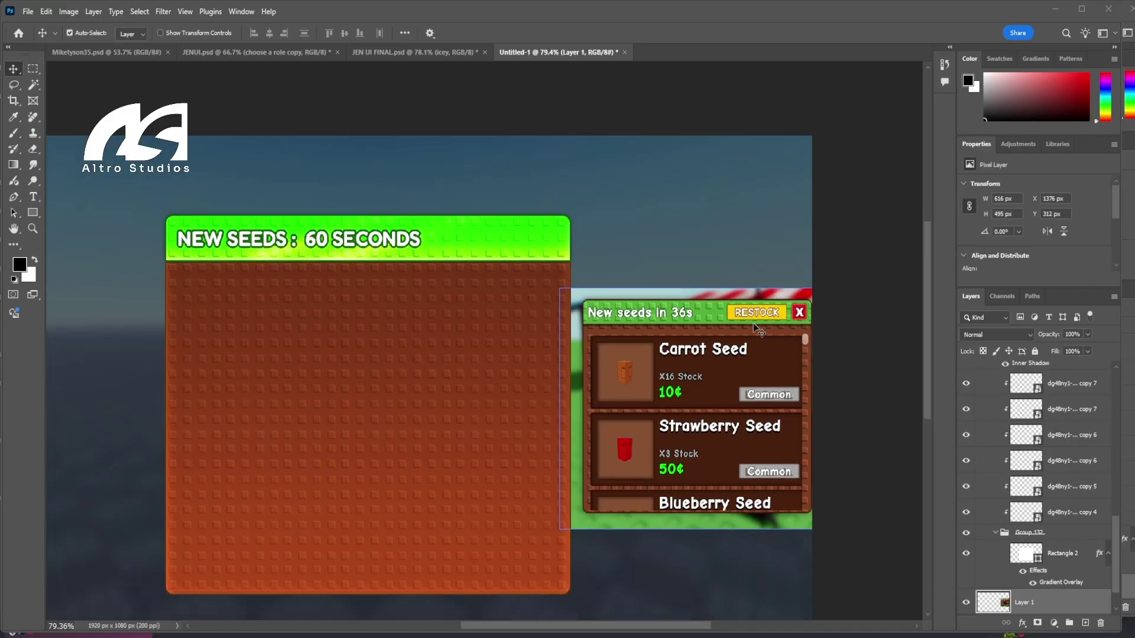
scroll(781, 331, "down", 3)
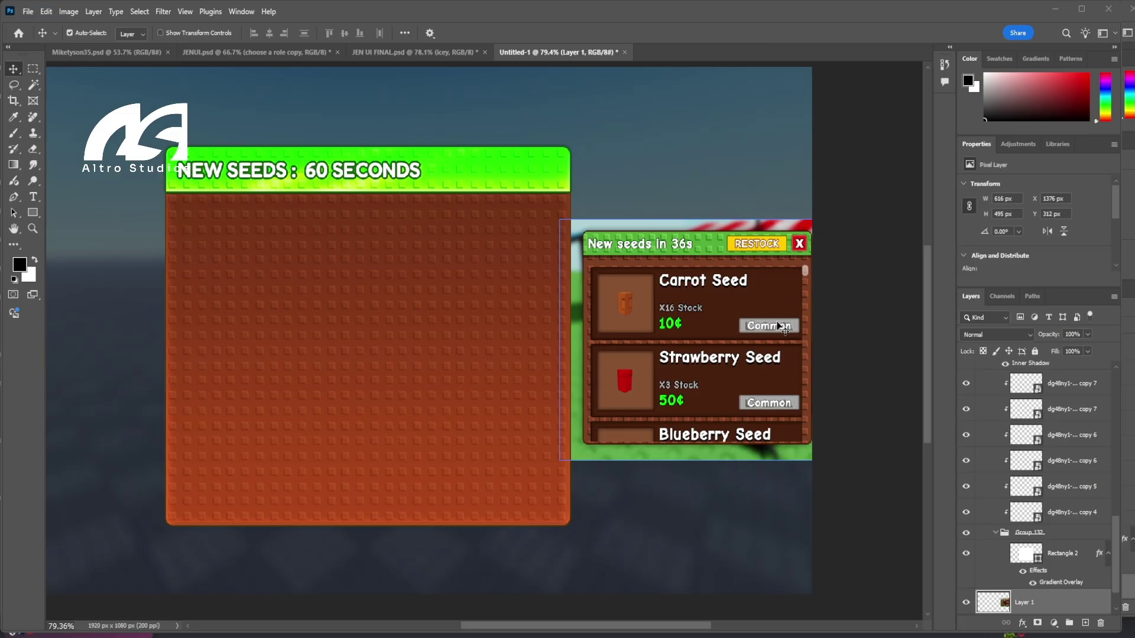
scroll(779, 325, "down", 1)
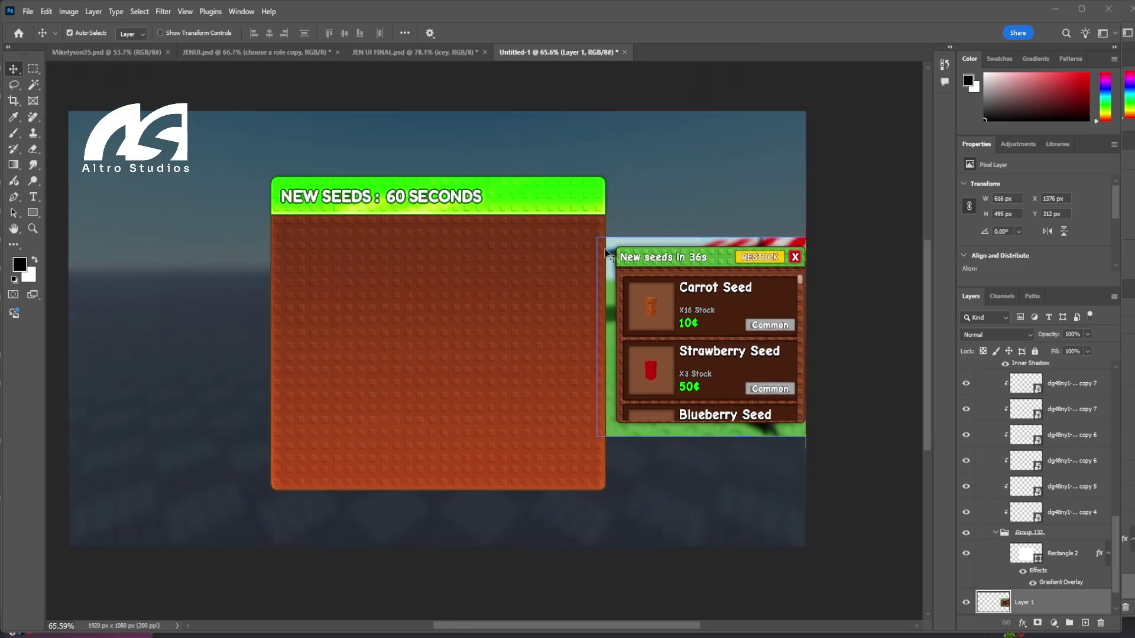
left_click(387, 359)
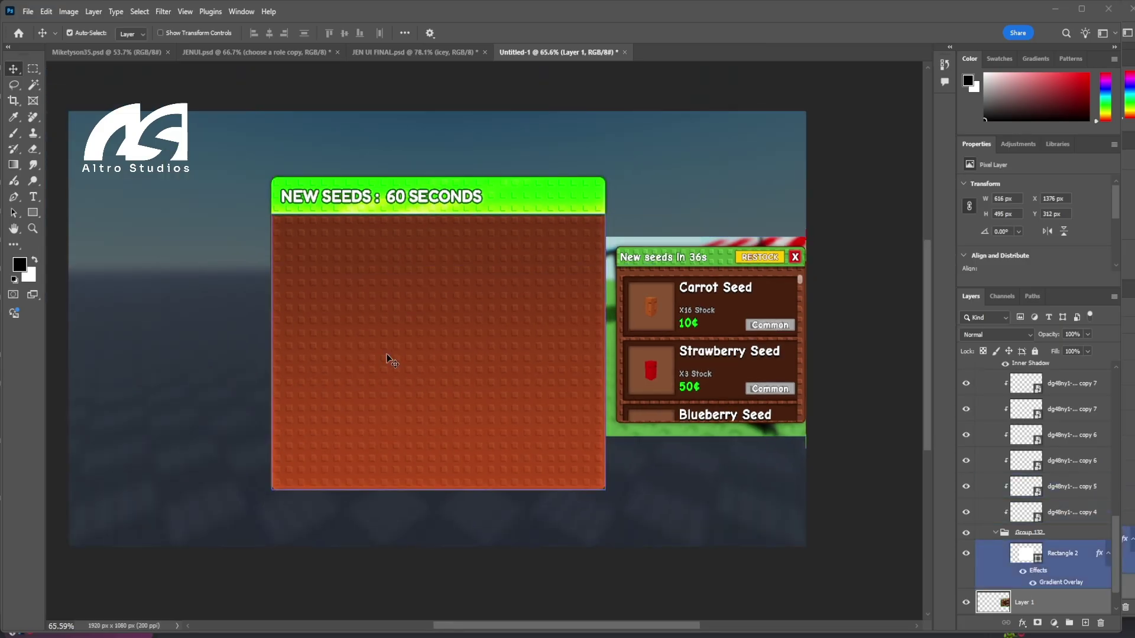
left_click(573, 102)
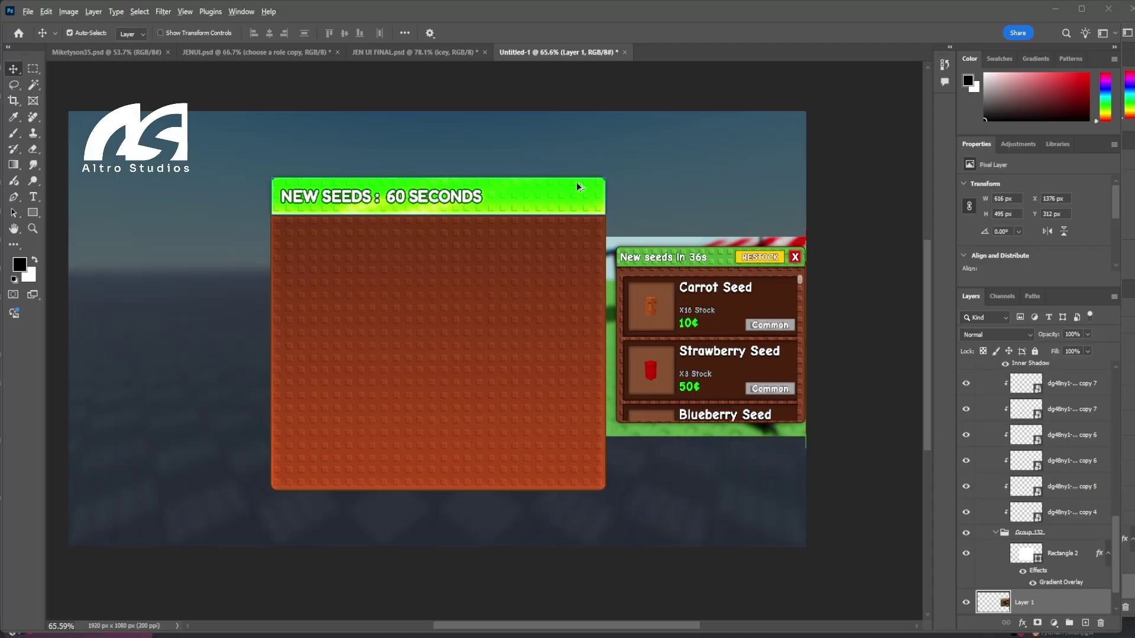
Duplicate the green header rectangle and place the copy at the top of the layer stack.
scroll(583, 180, "up", 6)
scroll(583, 180, "down", 6)
scroll(583, 180, "up", 2)
scroll(583, 179, "down", 1)
scroll(583, 180, "down", 2)
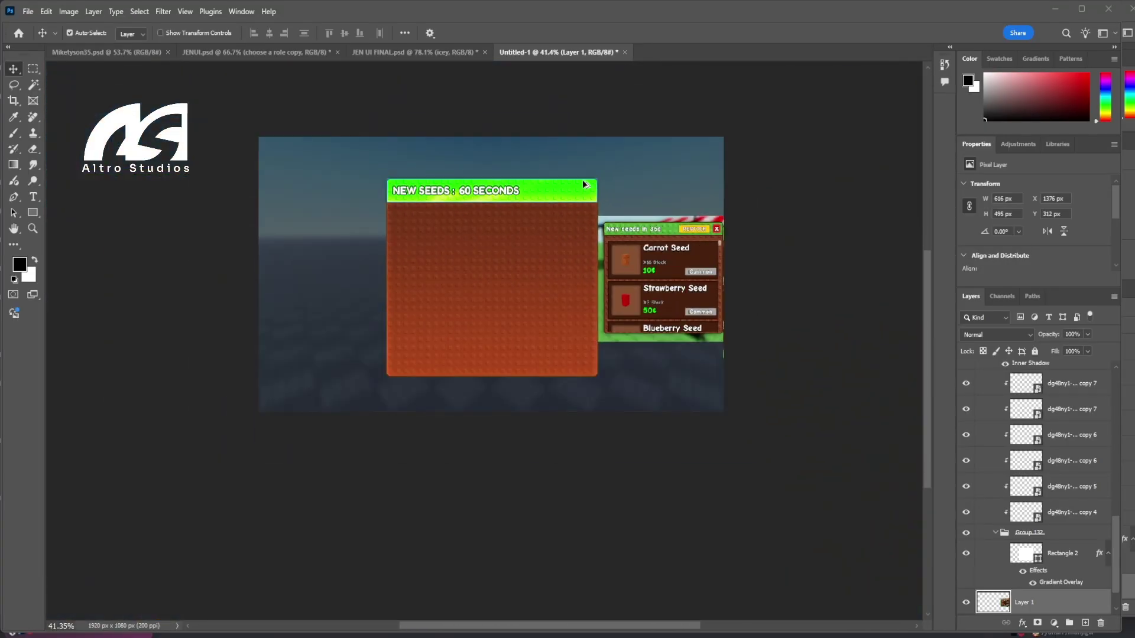
scroll(583, 184, "up", 3)
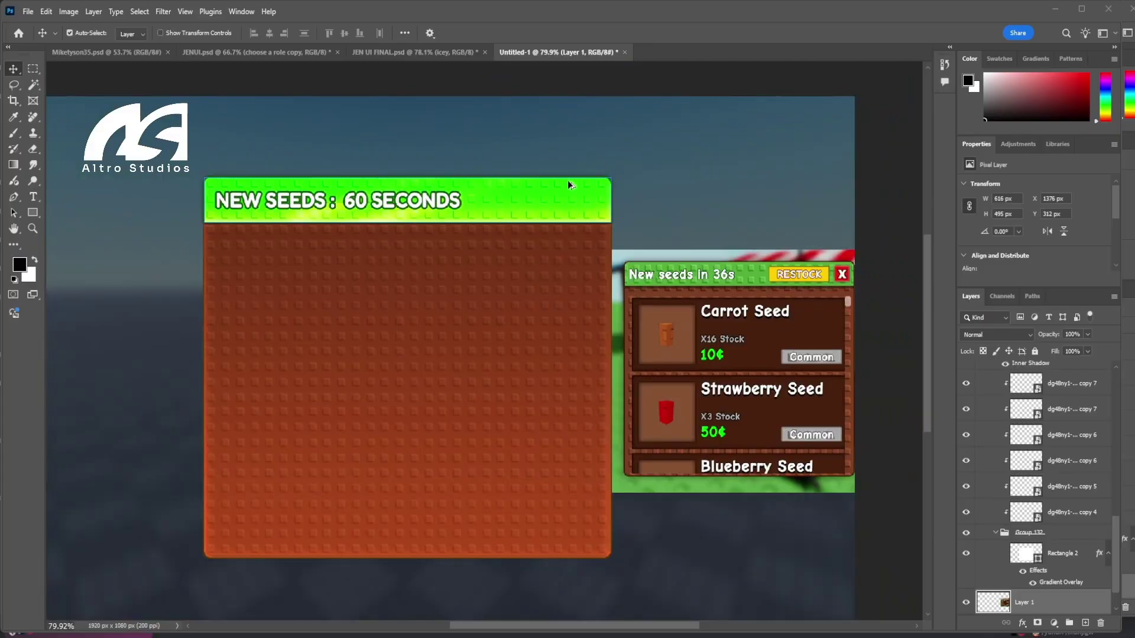
scroll(569, 184, "up", 4)
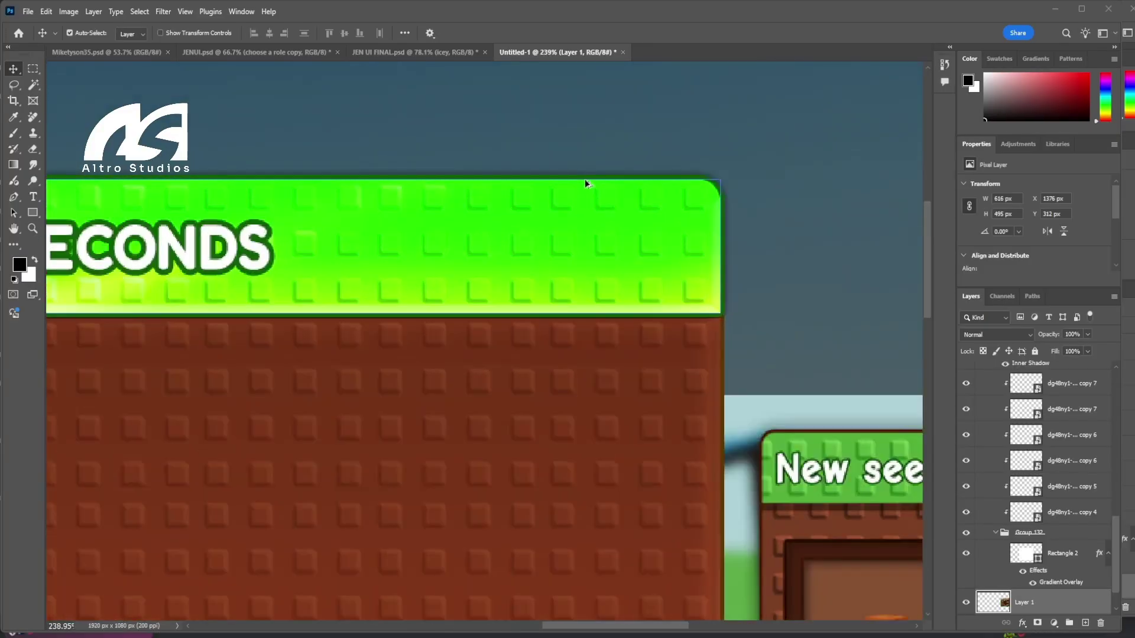
scroll(585, 183, "down", 2)
left_click(586, 212)
left_click(965, 375)
left_click(965, 375)
key("ctrl+j")
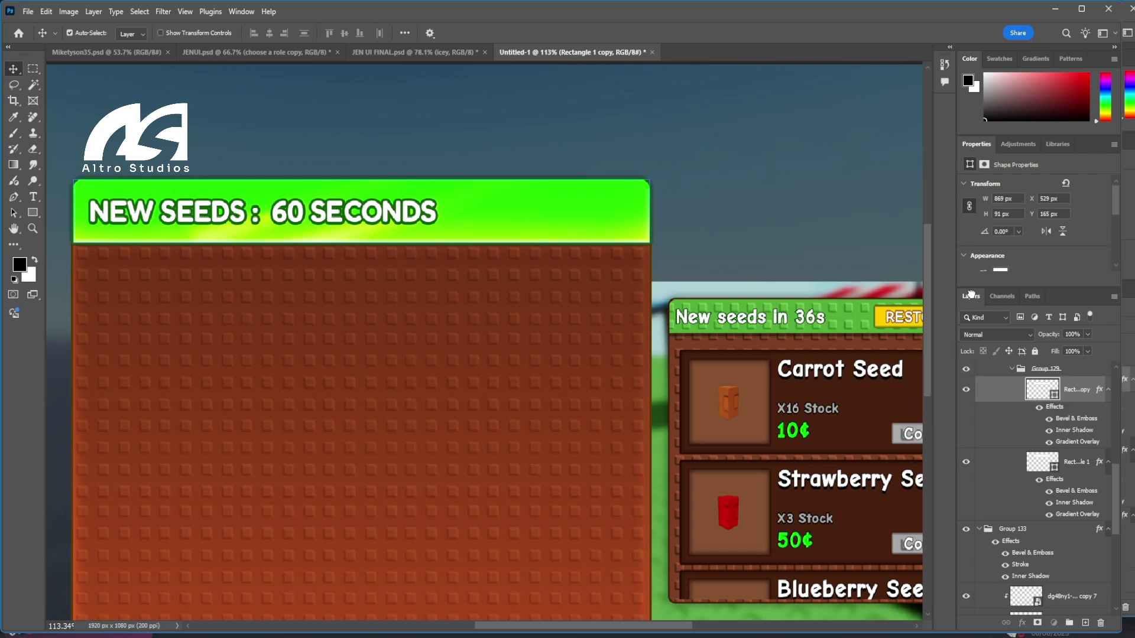
left_click_drag(994, 278, 999, 363)
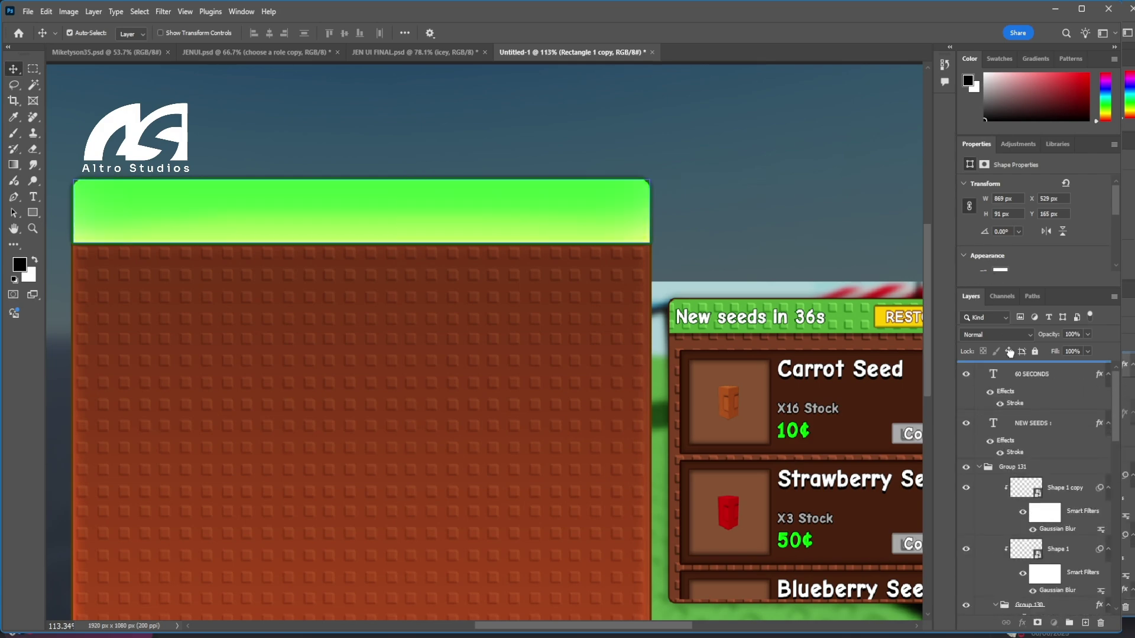
Shrink the header copy to about 8.9% width and 83% height as a small square at the header's right end.
key("ctrl+t")
left_click_drag(73, 211, 614, 248)
scroll(638, 214, "up", 3)
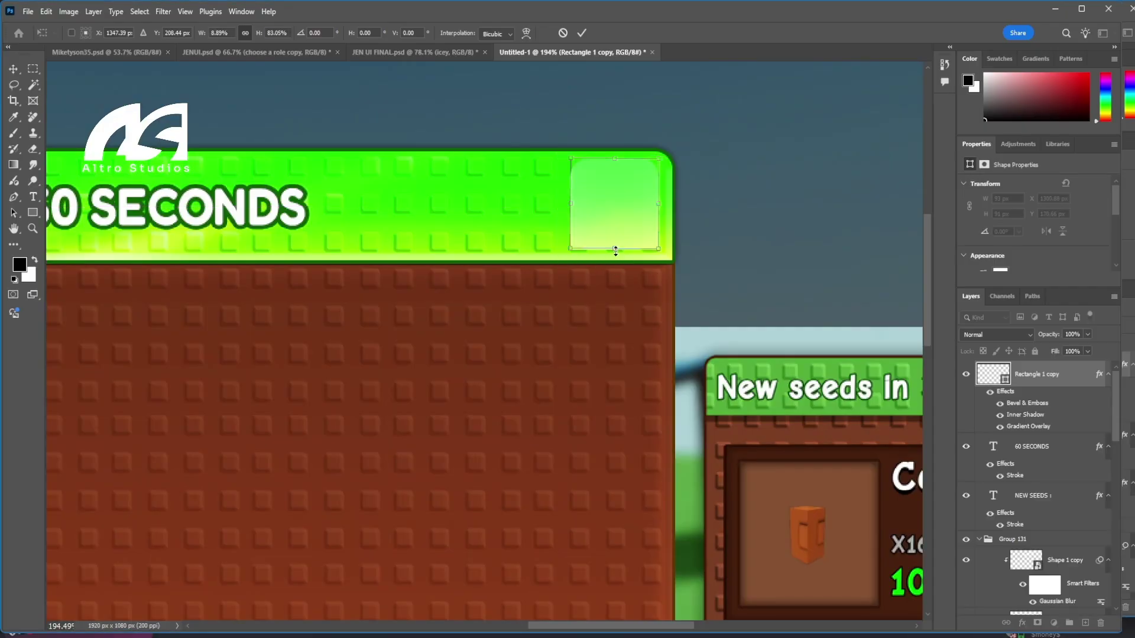
left_click(583, 33)
Set all four corner radii of the small square to 15 px.
scroll(660, 207, "up", 2)
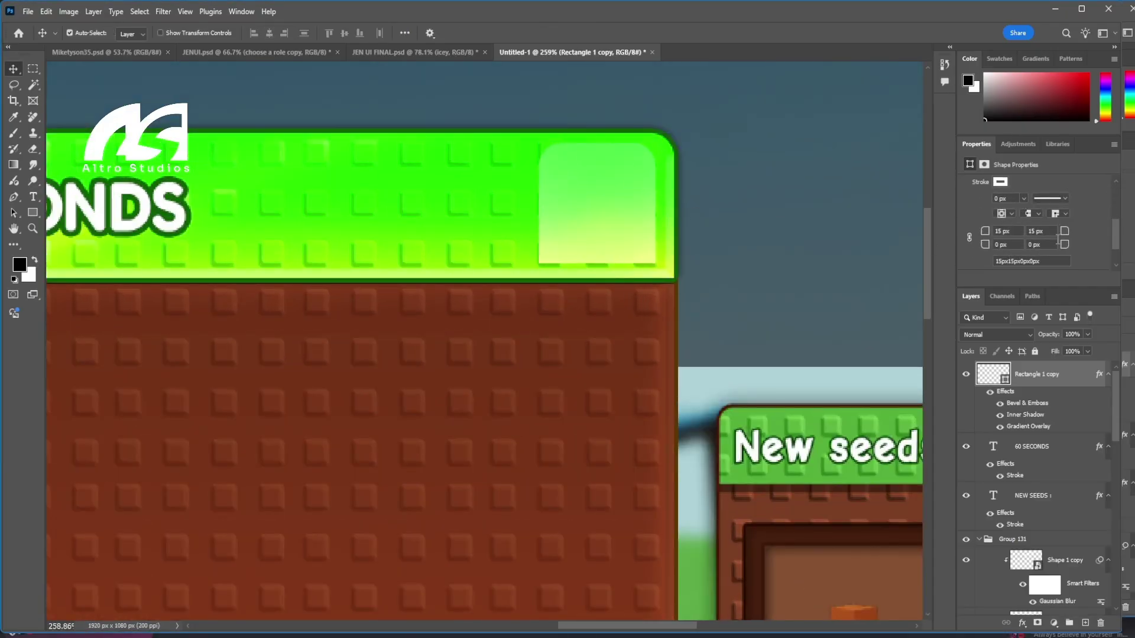
left_click_drag(998, 233, 1019, 235)
key("ctrl+a")
key("Return")
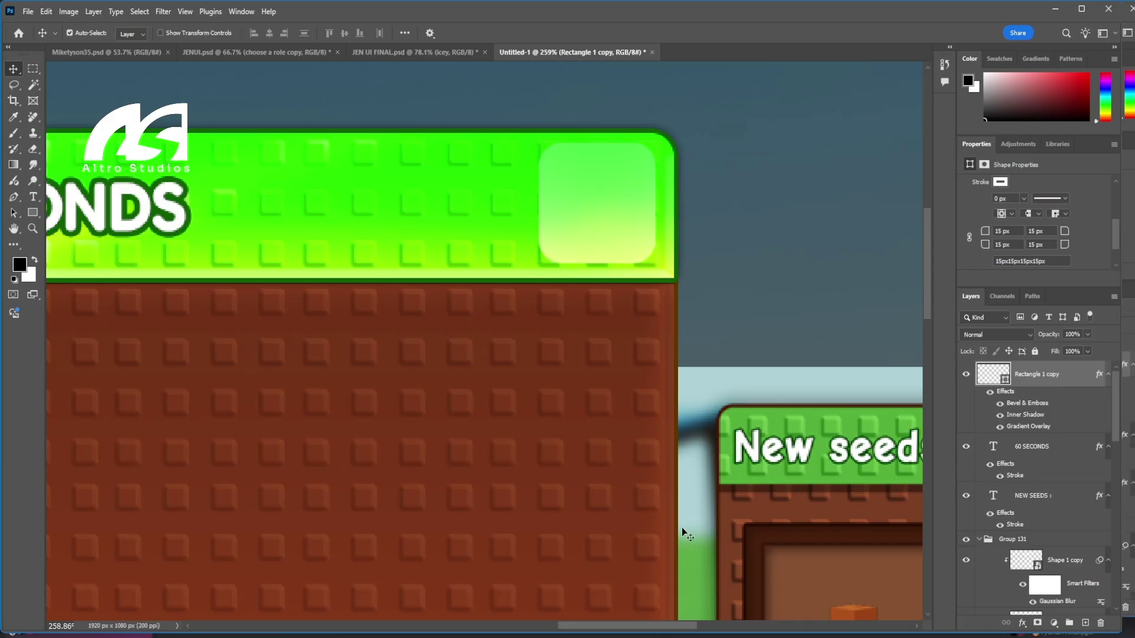
key("i")
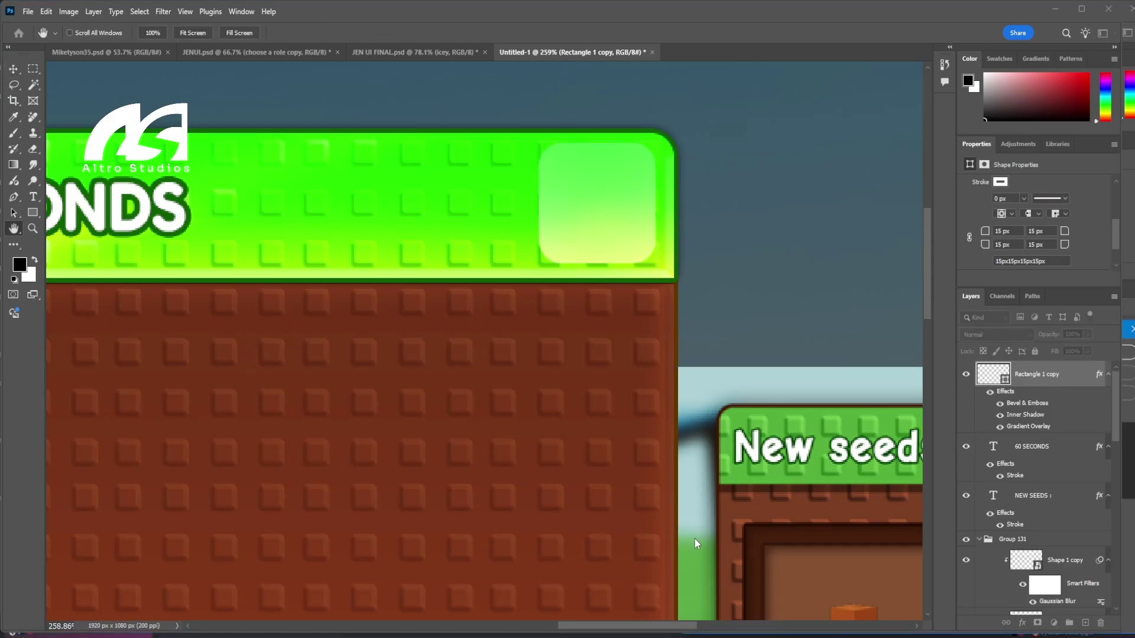
left_click(862, 438)
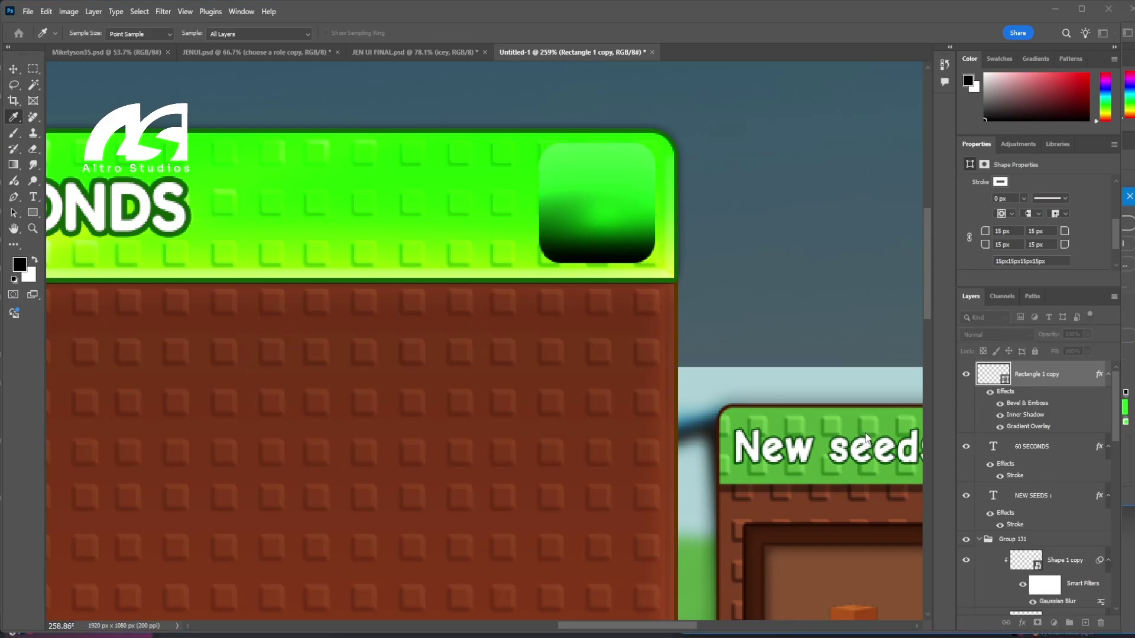
key("ctrl+z")
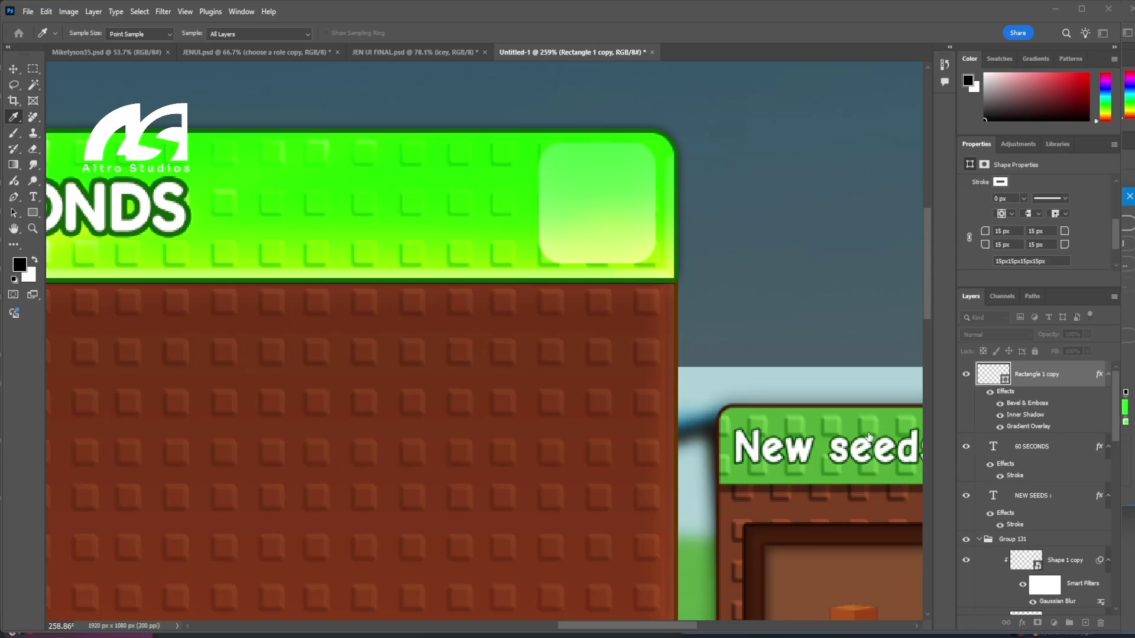
Recolour the rounded square's gradient from green to red fading into a lighter pinkish red.
left_click(848, 429)
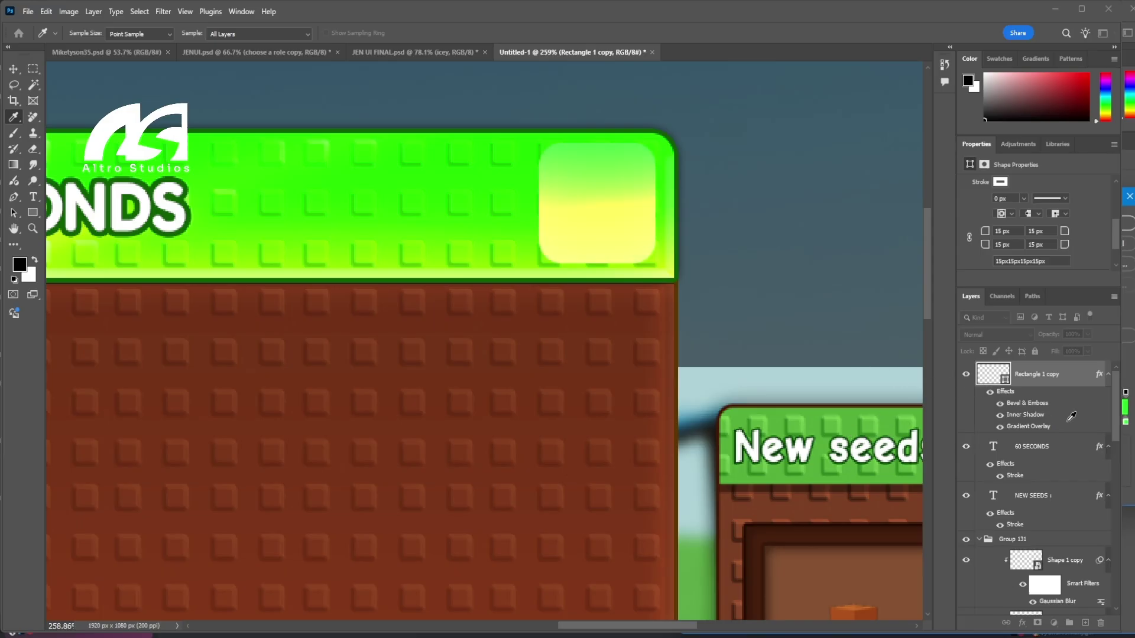
left_click(1103, 436)
left_click(853, 417)
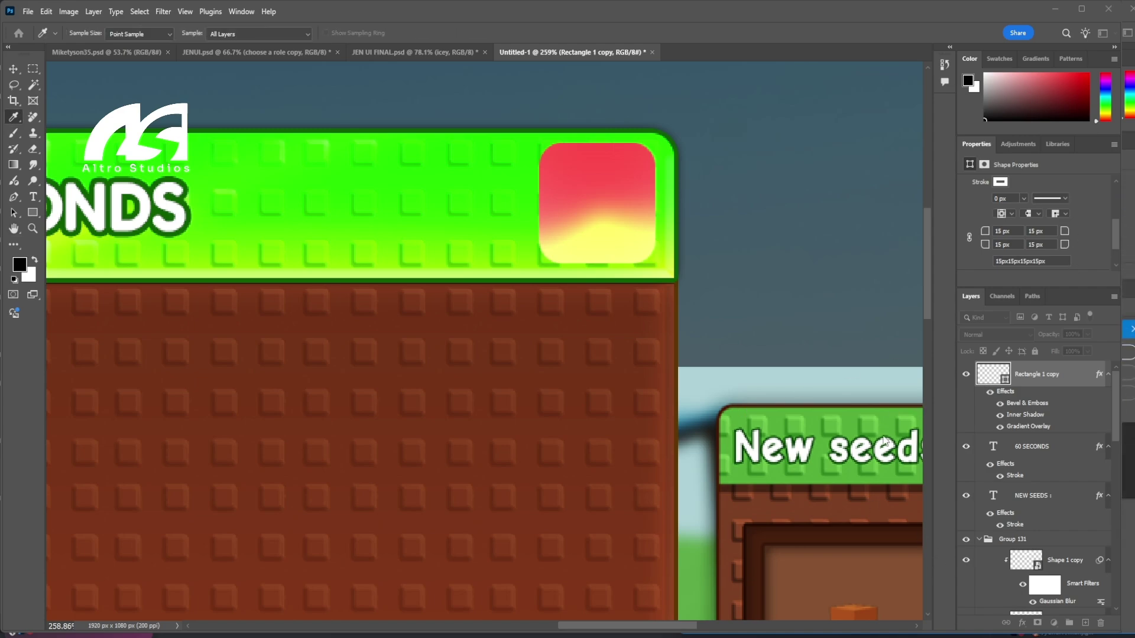
left_click(855, 324)
key("Return")
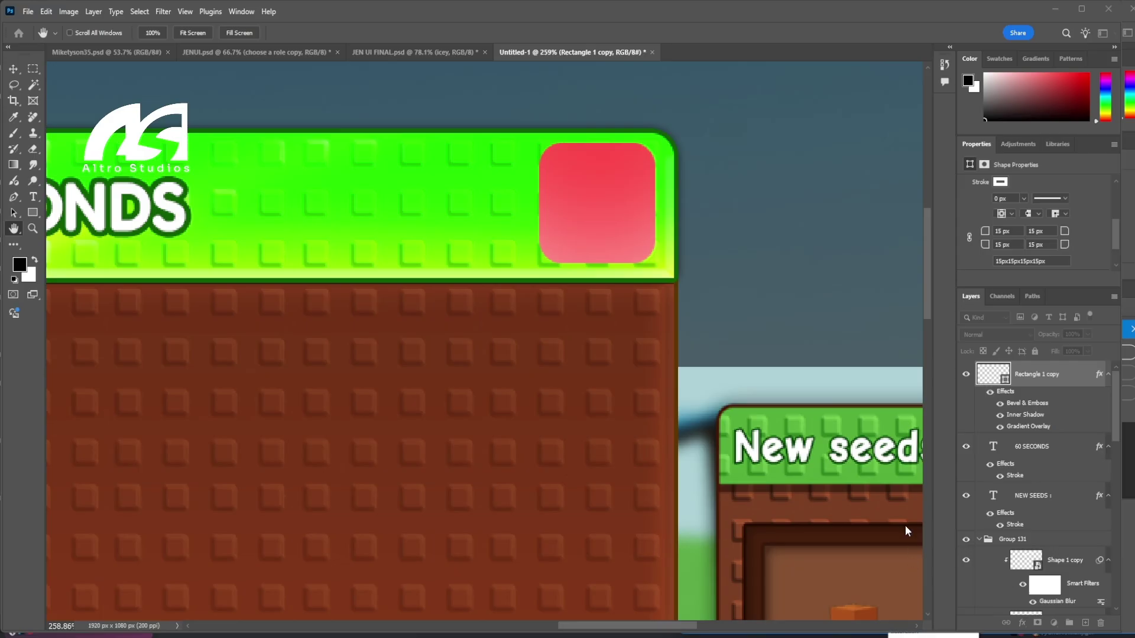
Shift the red square's shading so the deep red sits along its lower edge, and add an outside stroke.
left_click(893, 484)
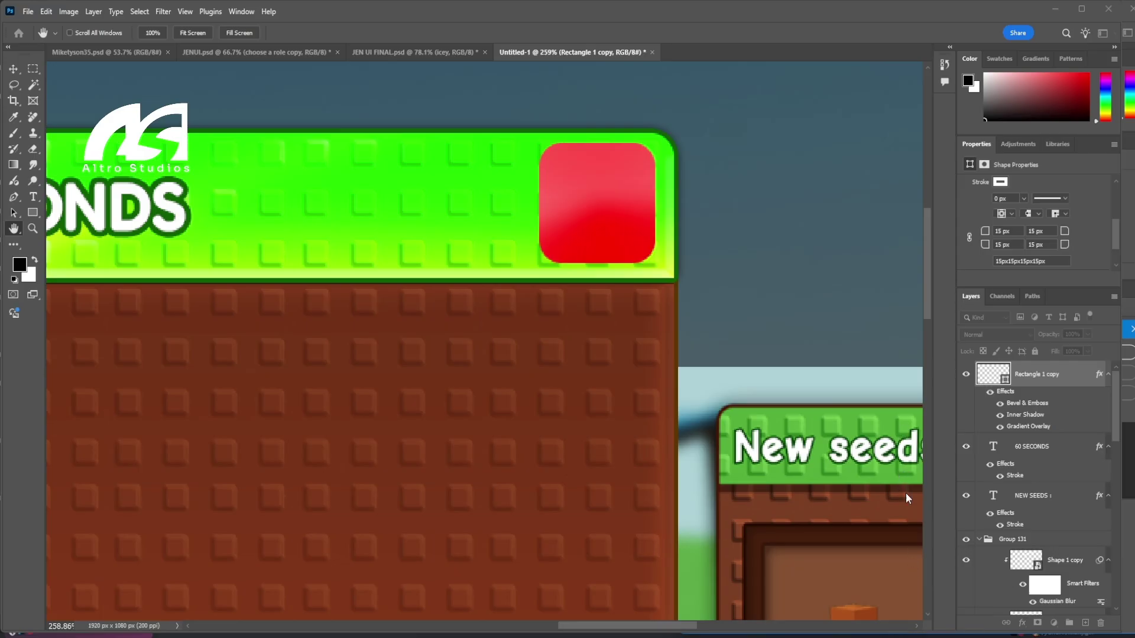
left_click(678, 462)
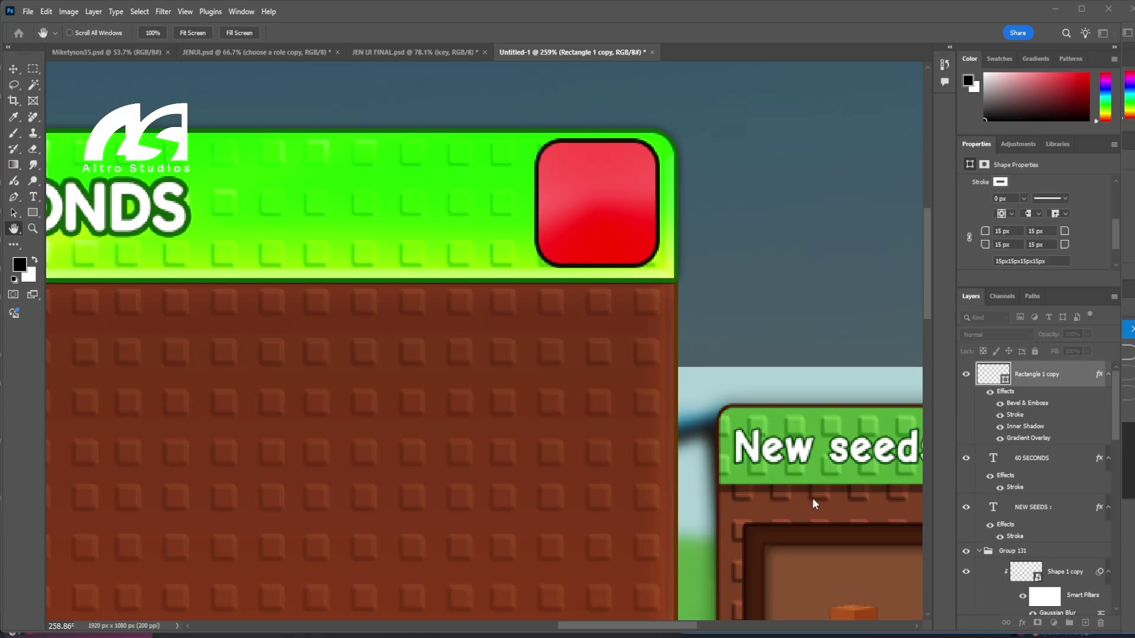
key("i")
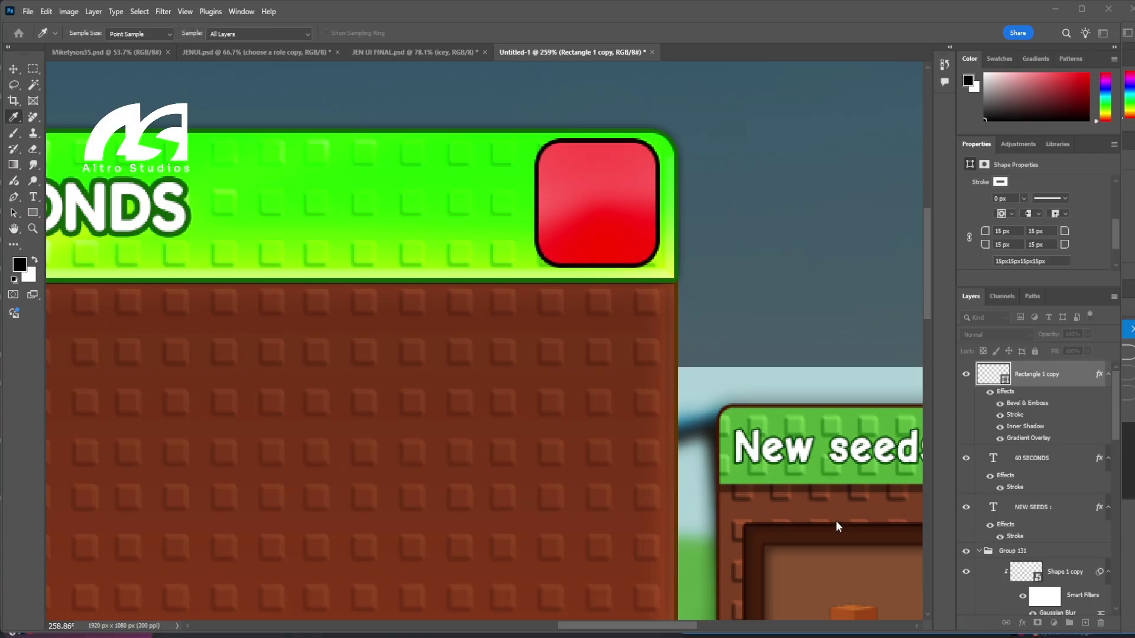
key("h")
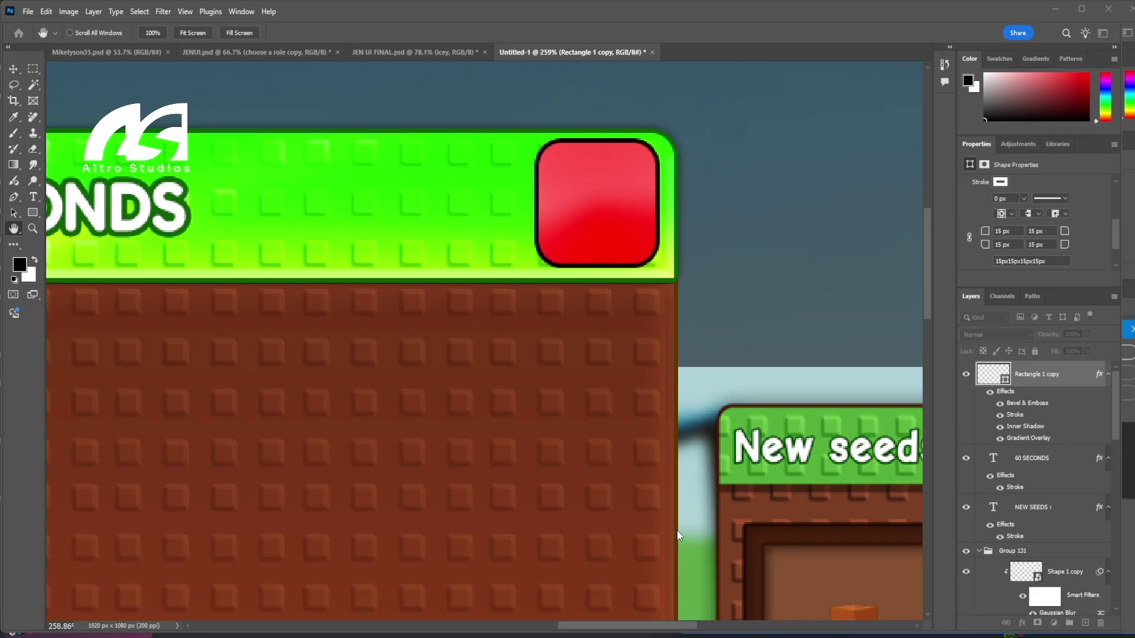
Add a thin inner glow to the red square and colour it light red.
left_click(679, 493)
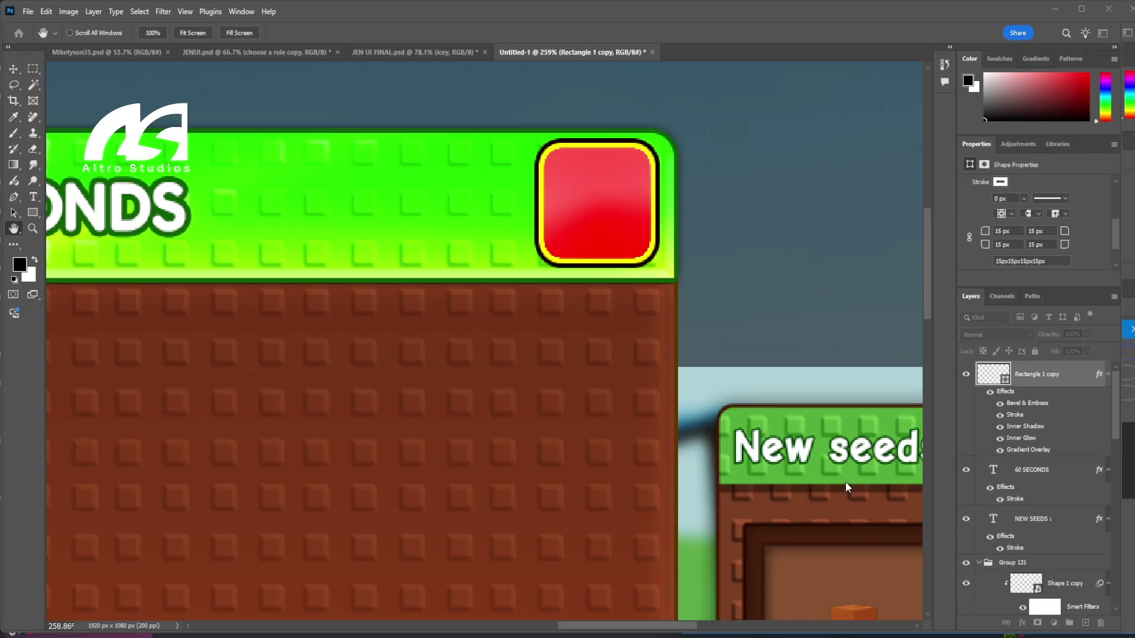
key("i")
key("ctrl+z")
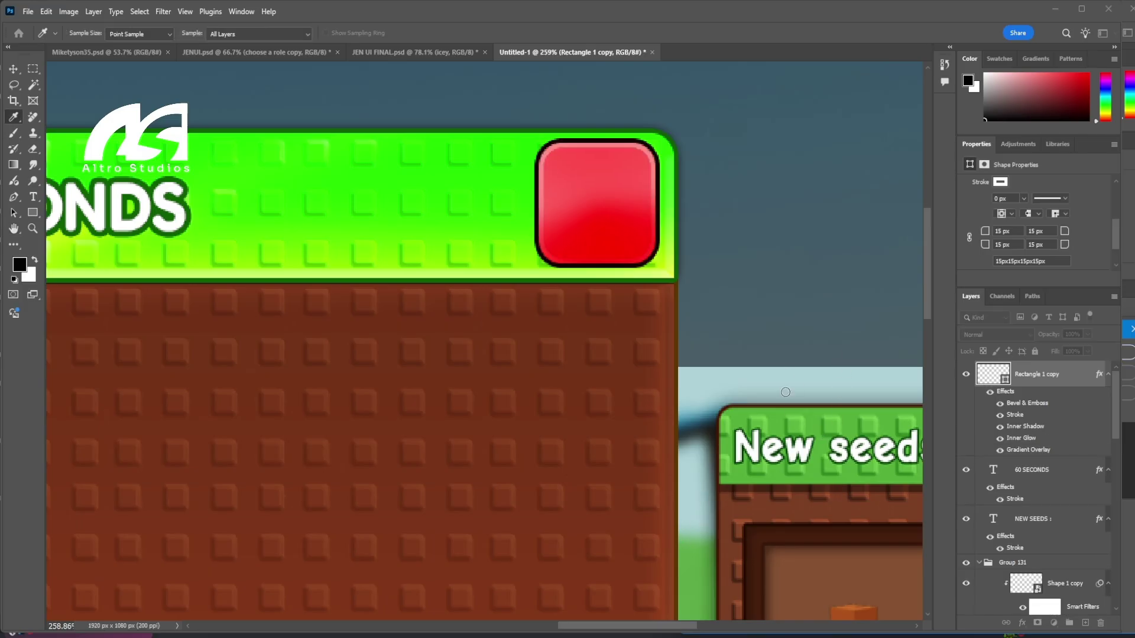
key("h")
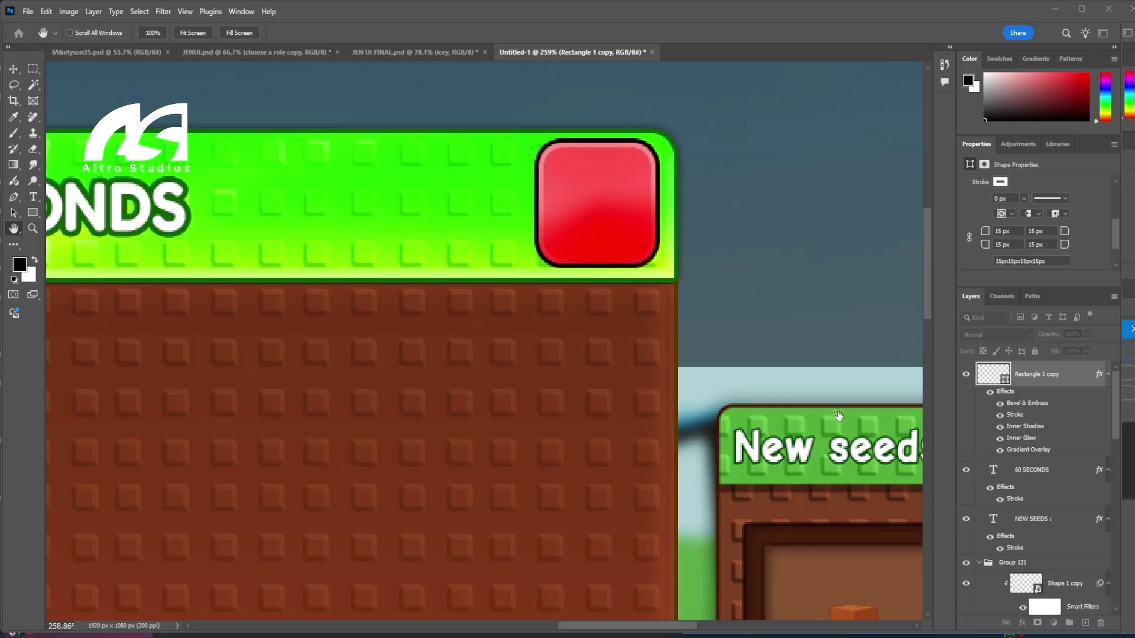
Change the red square's stroke colour to dark red and apply the layer style.
key("i")
left_click(816, 484)
left_click(958, 383)
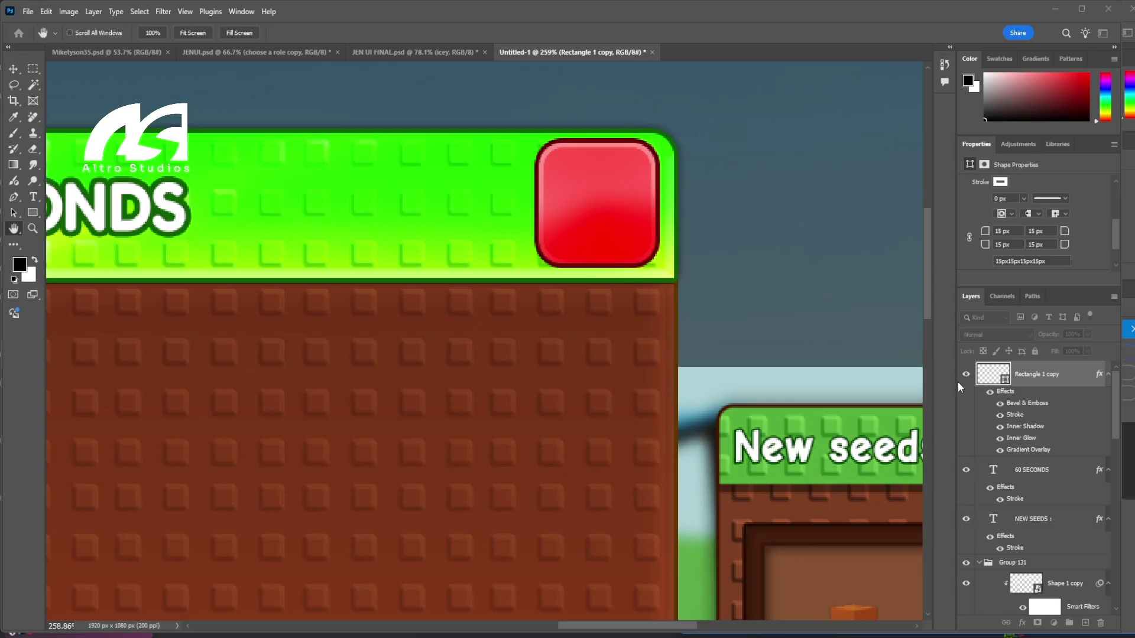
left_click(1084, 354)
Try 0 px radii on the red square's two lower corners.
scroll(646, 173, "up", 3)
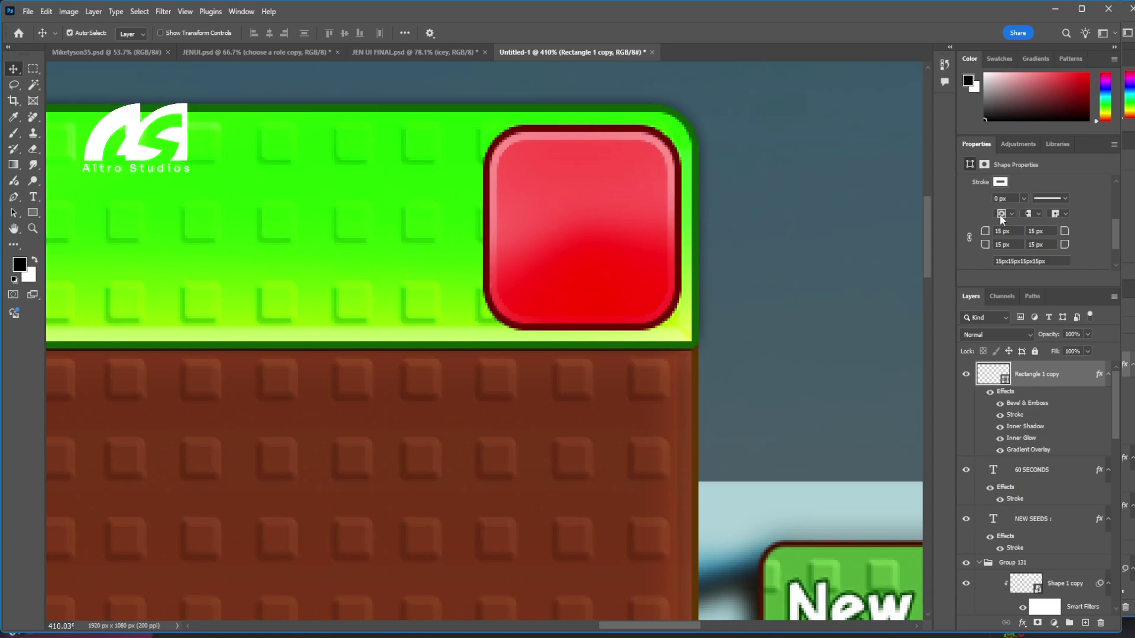
scroll(987, 214, "down", 1)
scroll(799, 272, "down", 5)
scroll(799, 272, "down", 1)
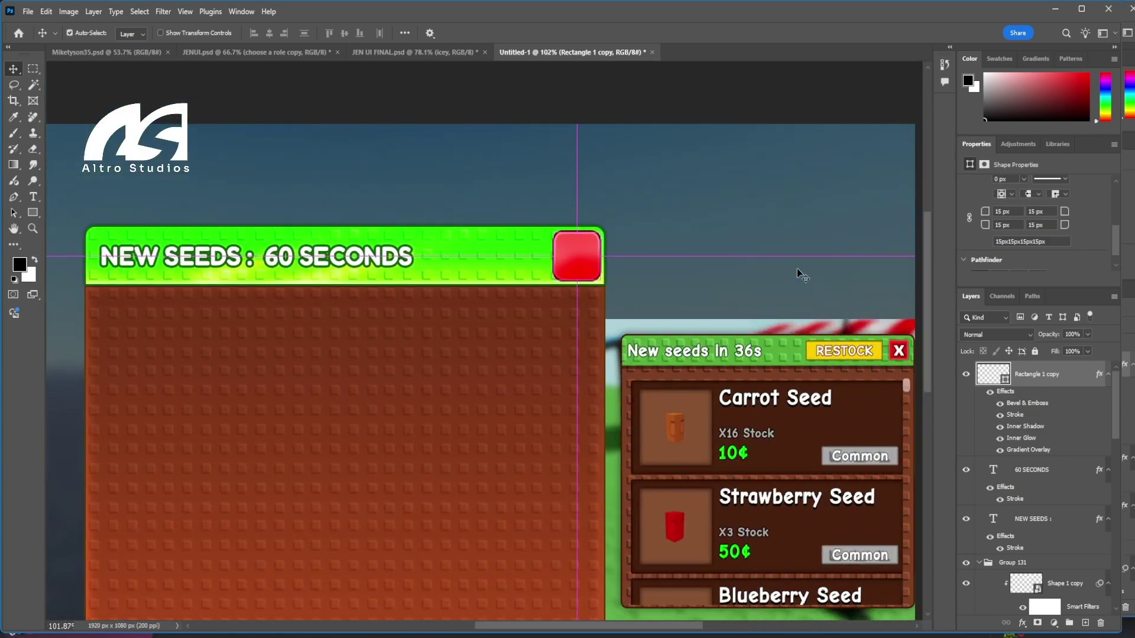
scroll(569, 217, "up", 3)
left_click_drag(985, 225, 971, 226)
left_click_drag(1067, 226, 1052, 227)
scroll(762, 230, "down", 4)
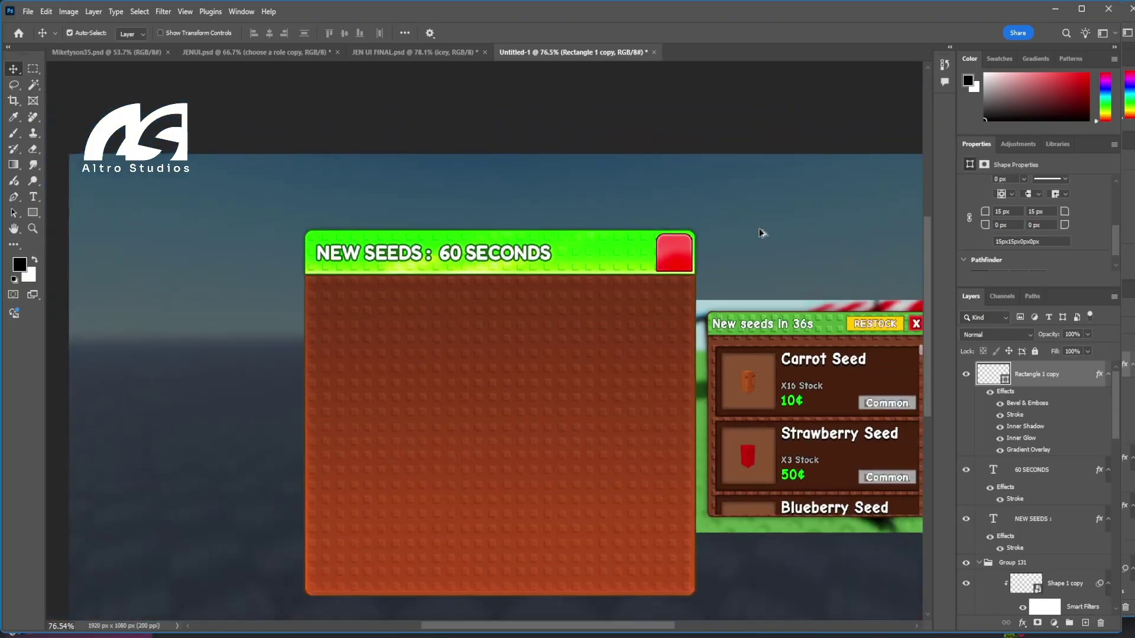
scroll(763, 230, "up", 5)
key("ctrl+z")
Try 0 px radii on the red square's left-hand corners and undo all the corner changes.
left_click_drag(986, 212, 972, 214)
scroll(799, 210, "down", 4)
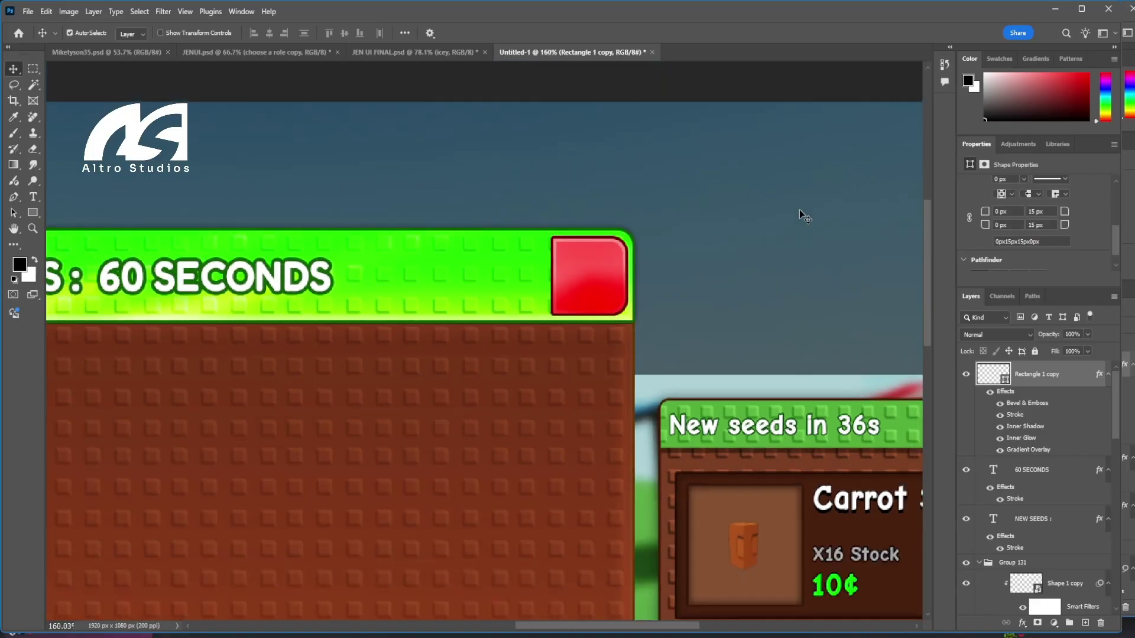
scroll(800, 211, "up", 2)
key("ctrl+z")
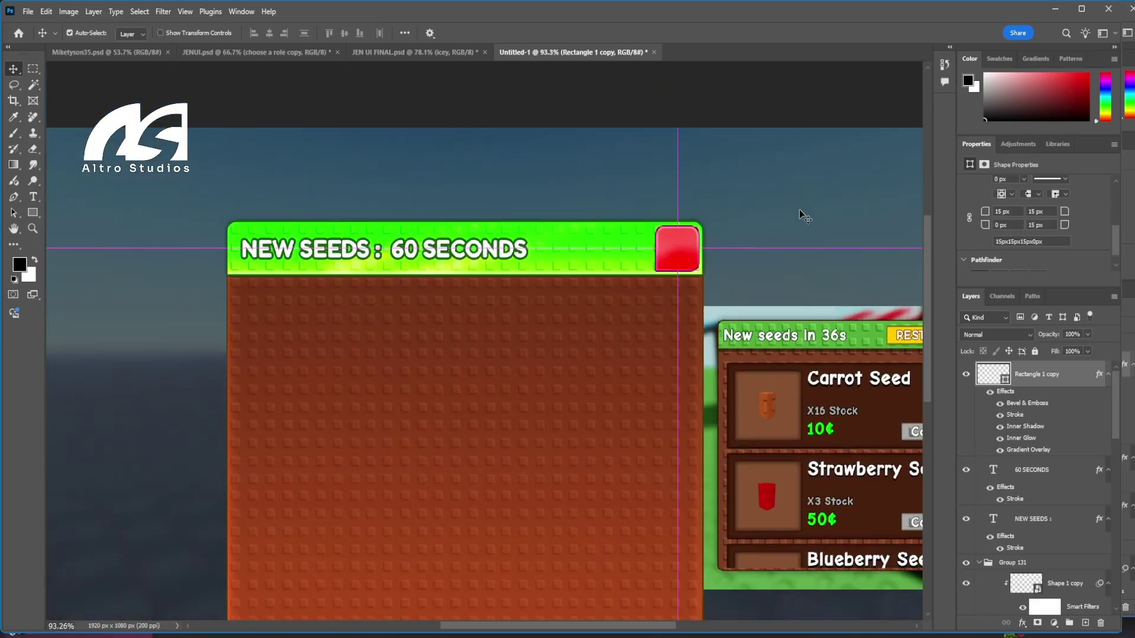
scroll(687, 245, "up", 3)
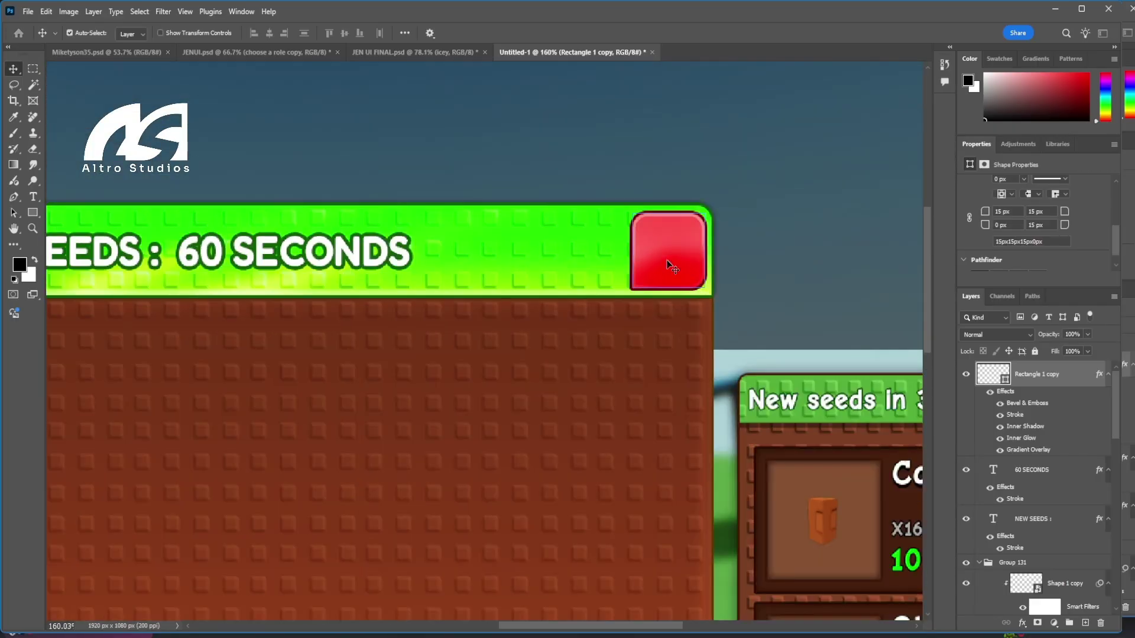
key("ctrl+z")
scroll(762, 224, "down", 4)
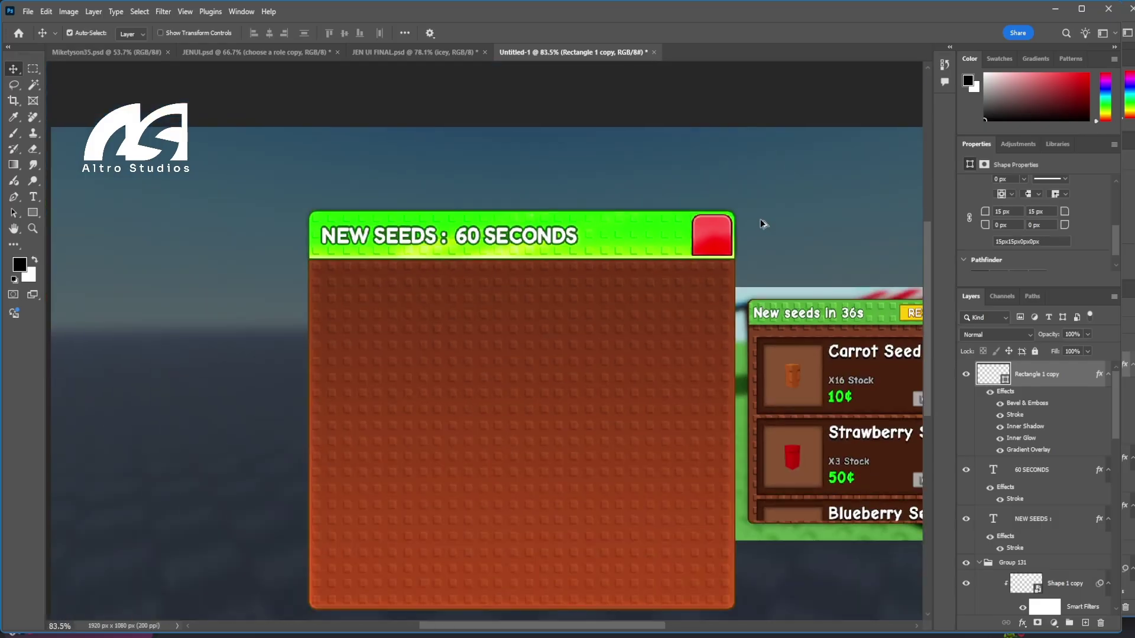
scroll(761, 223, "up", 3)
key("ctrl+z")
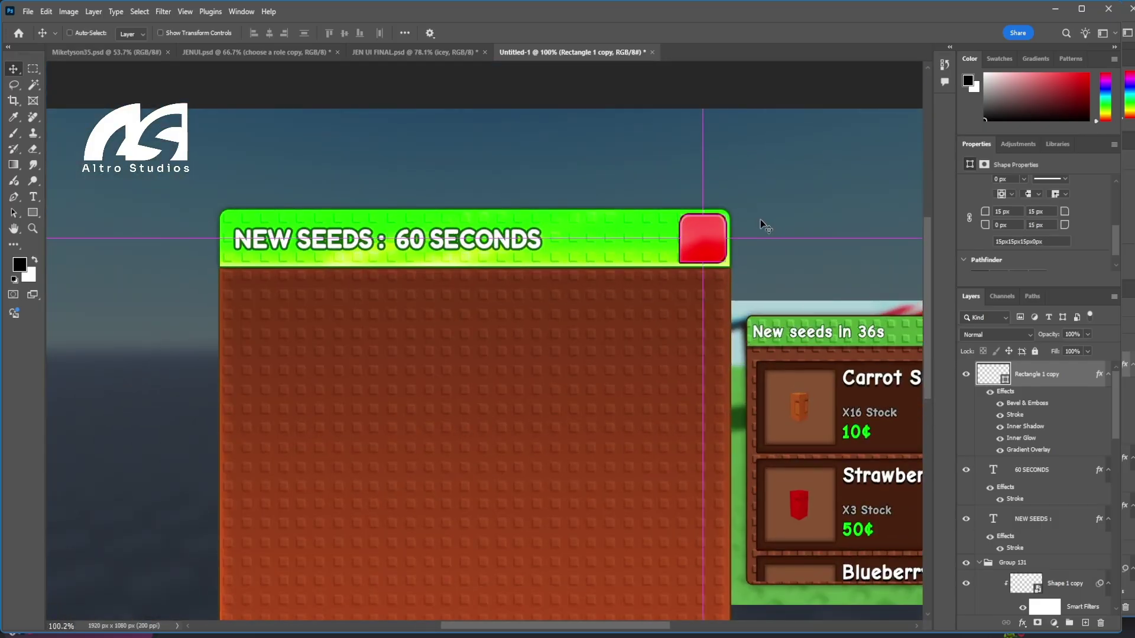
scroll(761, 218, "up", 4)
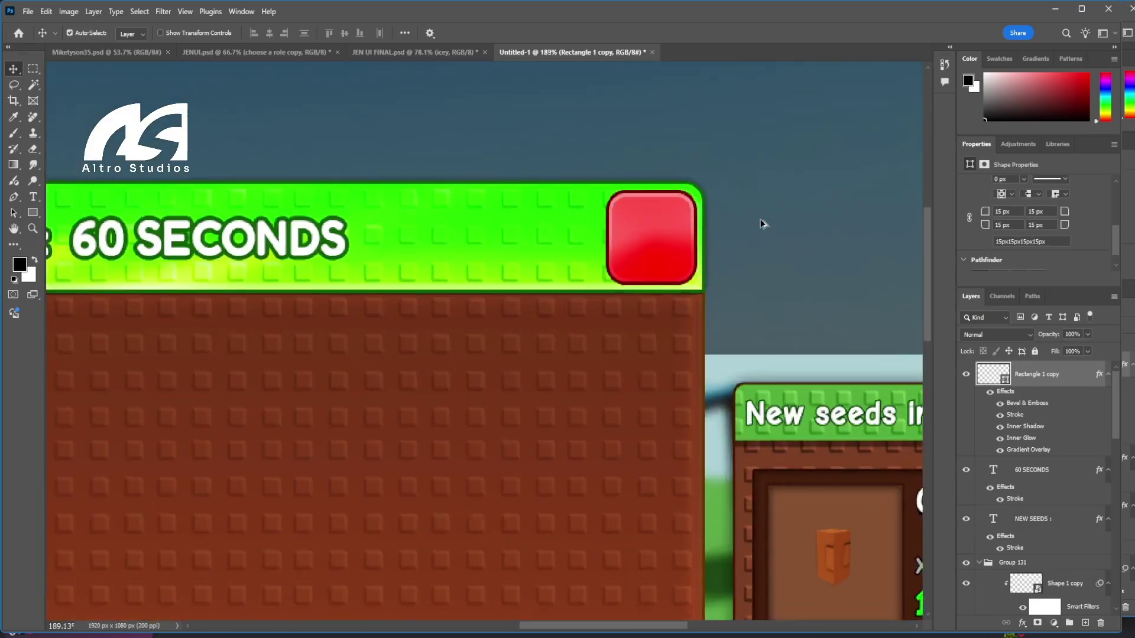
Copy the header's stud texture layer and paste it above the red square's layer.
scroll(725, 217, "down", 2)
scroll(705, 229, "up", 1)
scroll(712, 245, "down", 2)
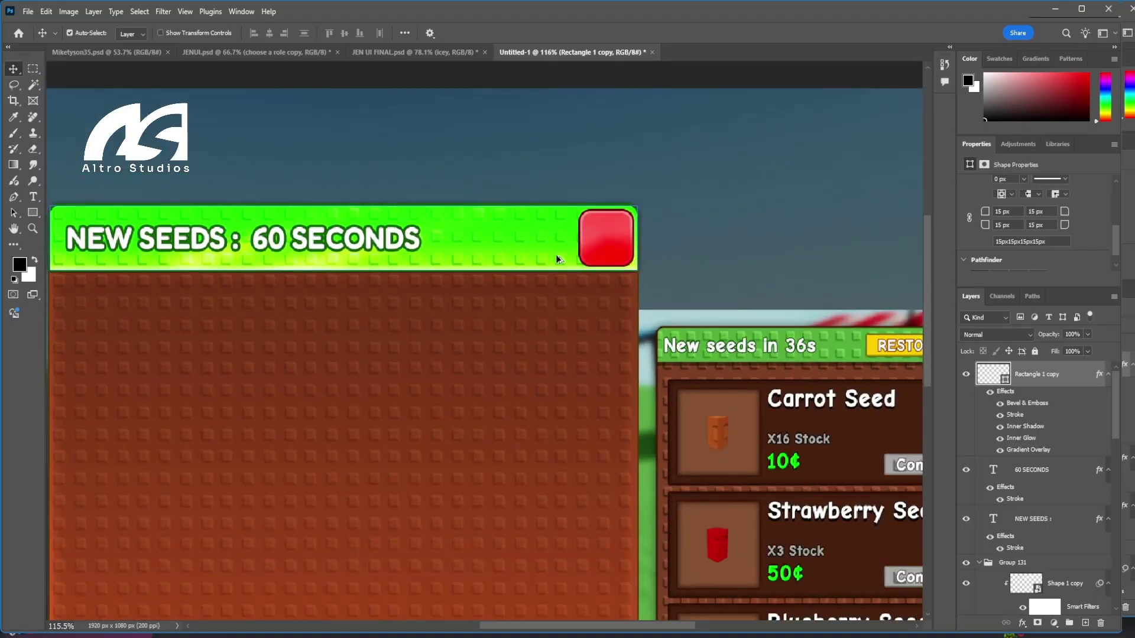
left_click(524, 235)
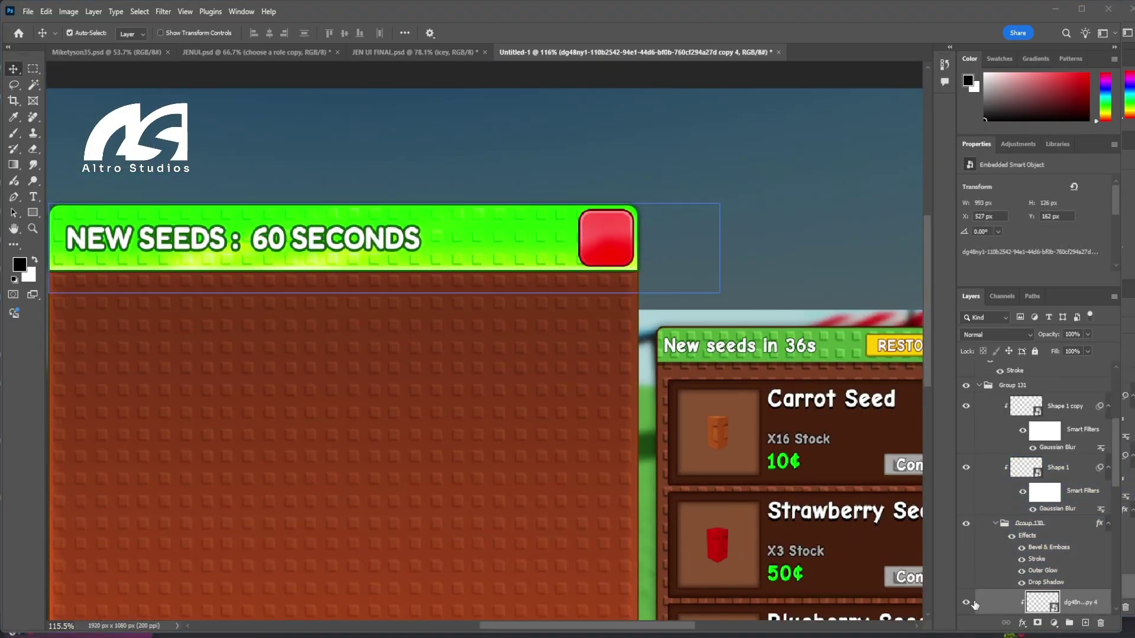
left_click(616, 240)
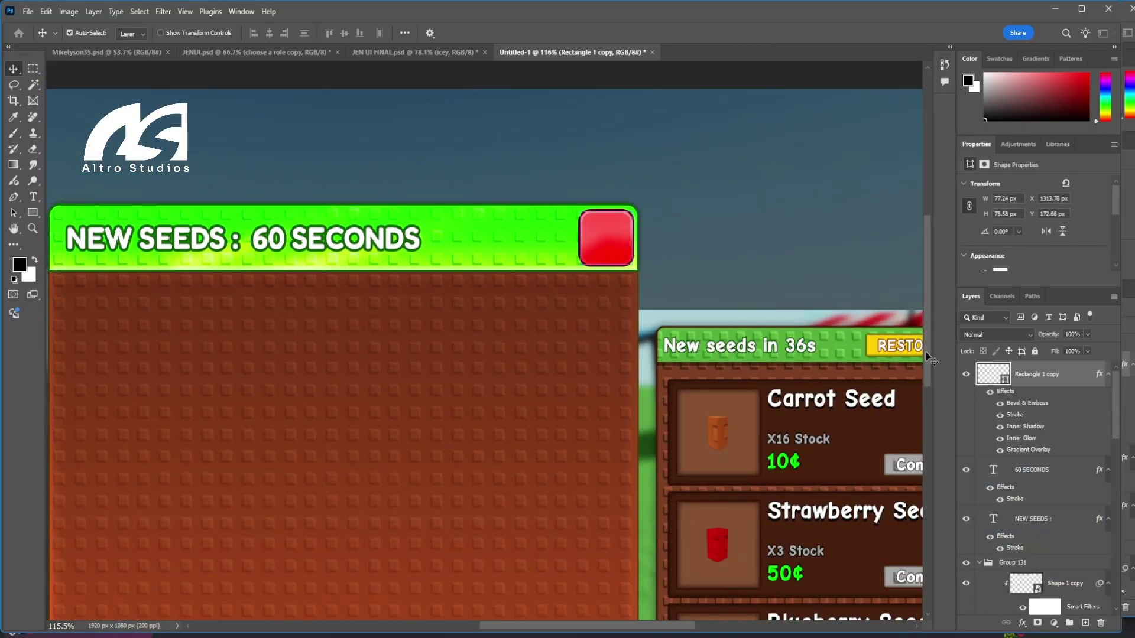
scroll(613, 238, "up", 4)
key("ctrl+v")
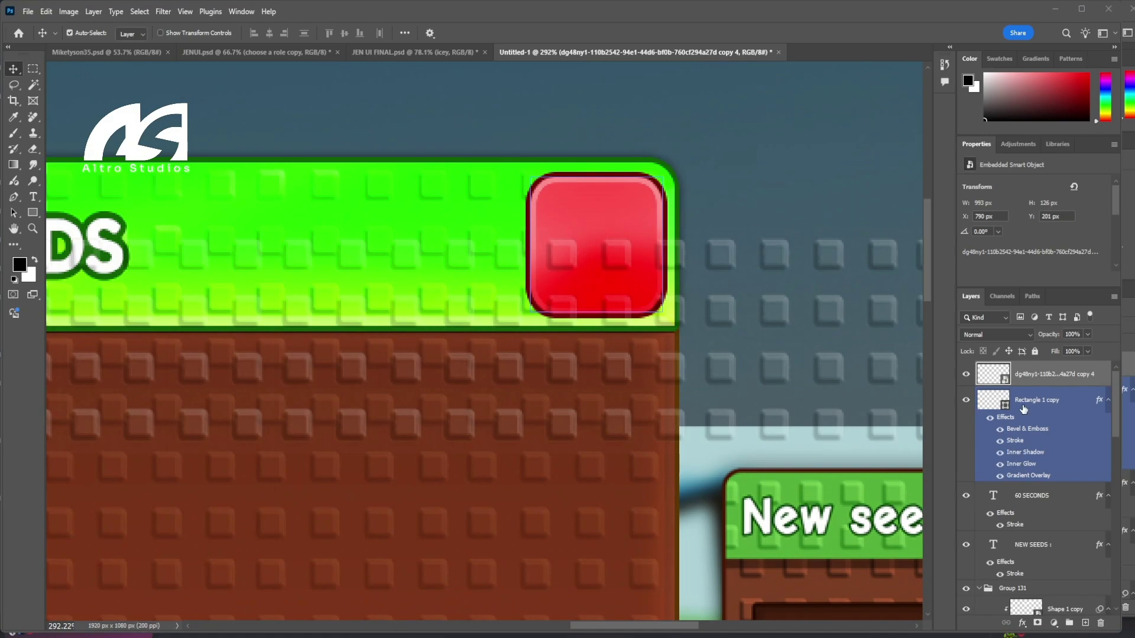
Put the red square in its own group and scale the pasted stud texture to about 60% over it.
left_click(1038, 395)
key("ctrl+g")
left_click(1047, 379)
left_click_drag(760, 382, 724, 303)
key("ctrl+t")
left_click_drag(482, 390, 649, 246)
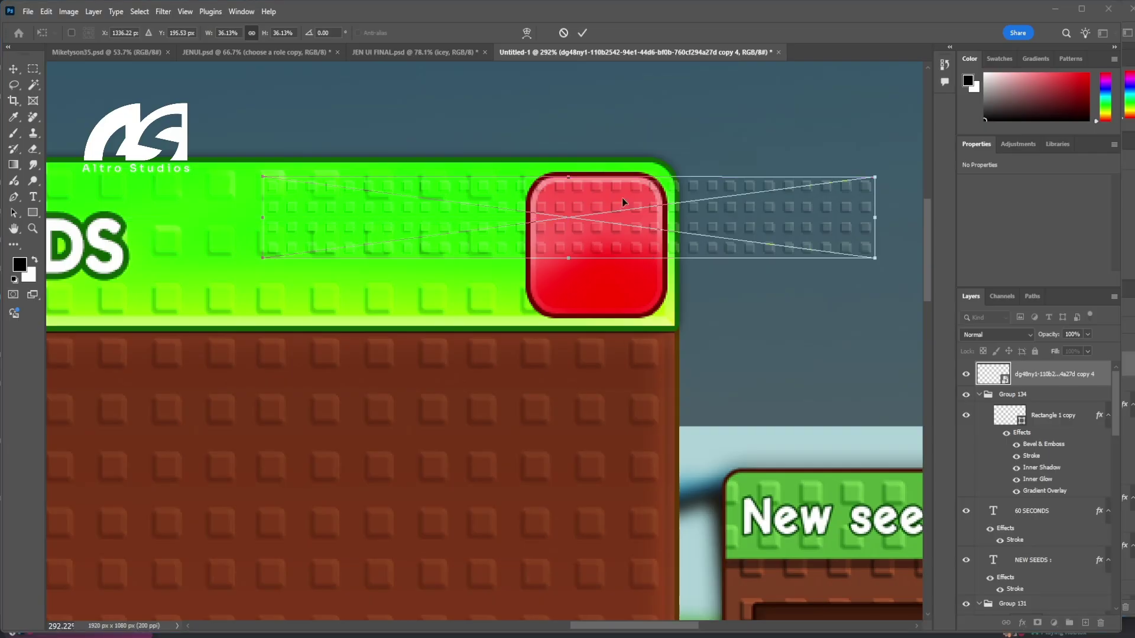
left_click_drag(568, 258, 565, 319)
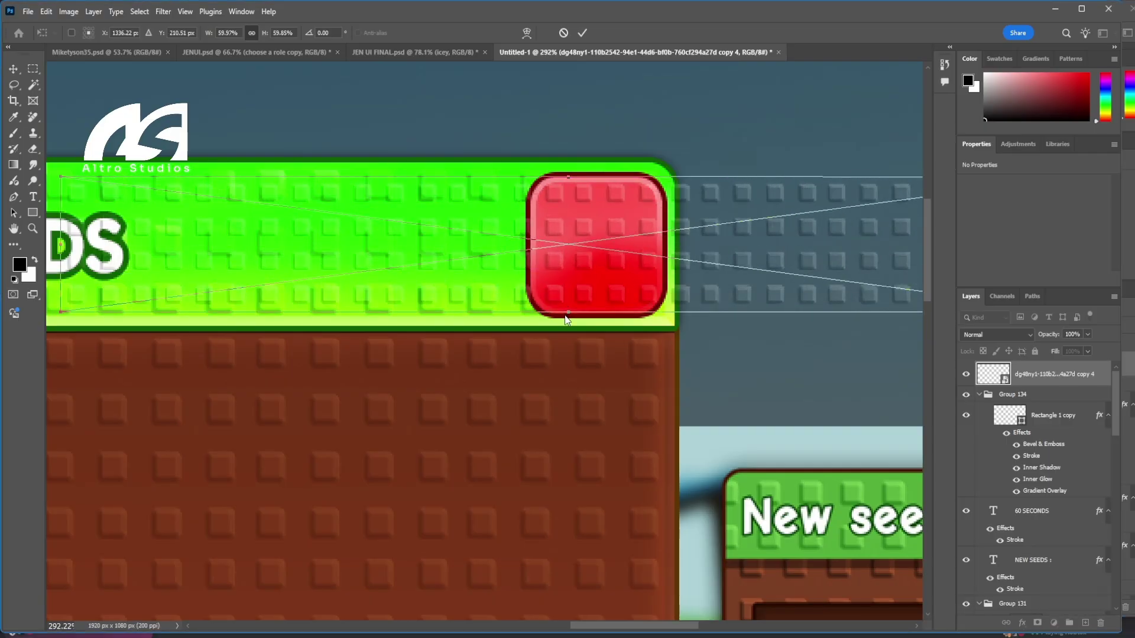
key("Return")
Clip the stud texture to the red square's group and set its blend mode to Linear Burn.
left_click(1063, 377, "alt")
left_click(1023, 335)
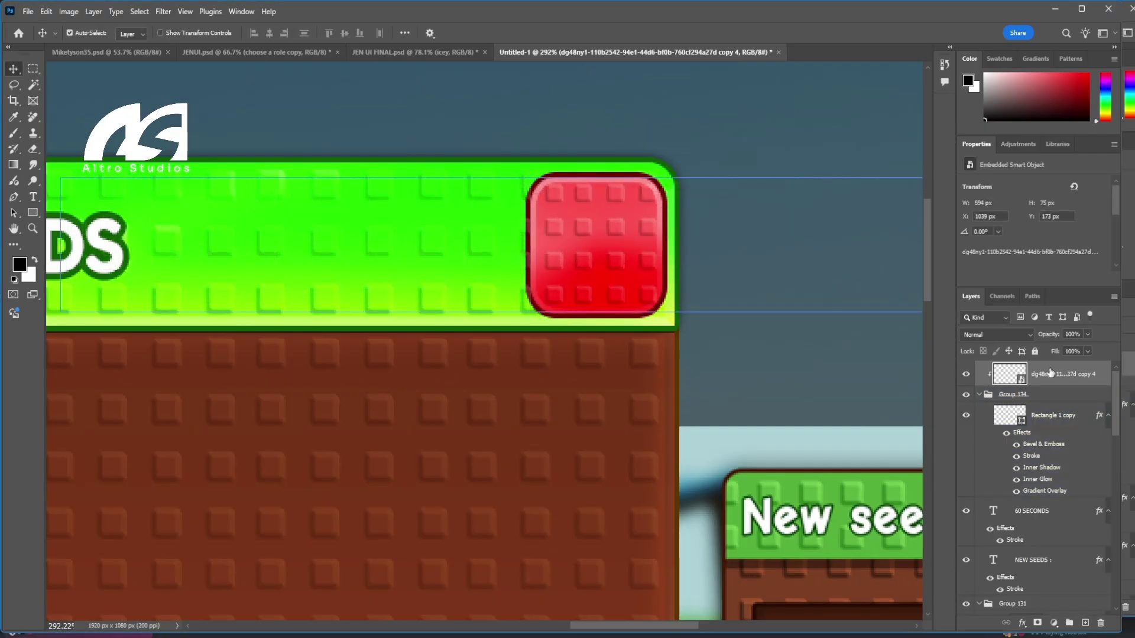
key("shift+minus")
key("shift+minus")
key("shift+minus")
key("shift+minus")
key("shift+minus")
key("shift+minus")
key("shift+minus")
key("shift+minus")
key("shift+minus")
key("shift+minus")
key("shift+minus")
key("shift+minus")
key("shift+minus")
key("shift+minus")
key("shift+minus")
key("shift+minus")
key("shift+minus")
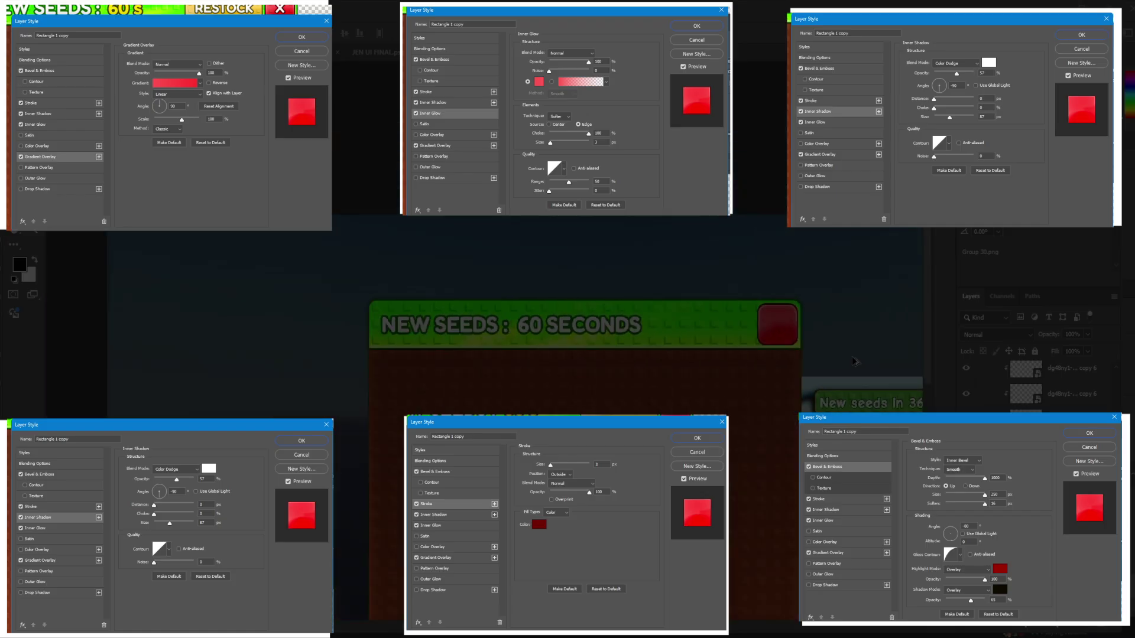
scroll(853, 357, "down", 2)
left_click(778, 256)
scroll(803, 357, "up", 15)
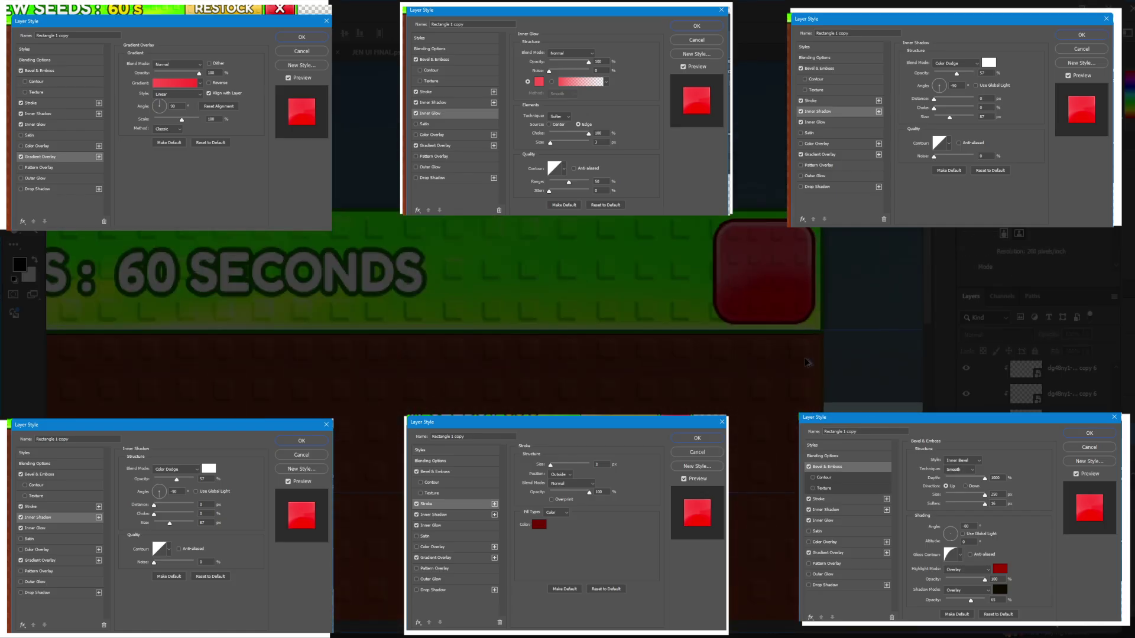
left_click(830, 231)
scroll(1027, 242, "down", 5)
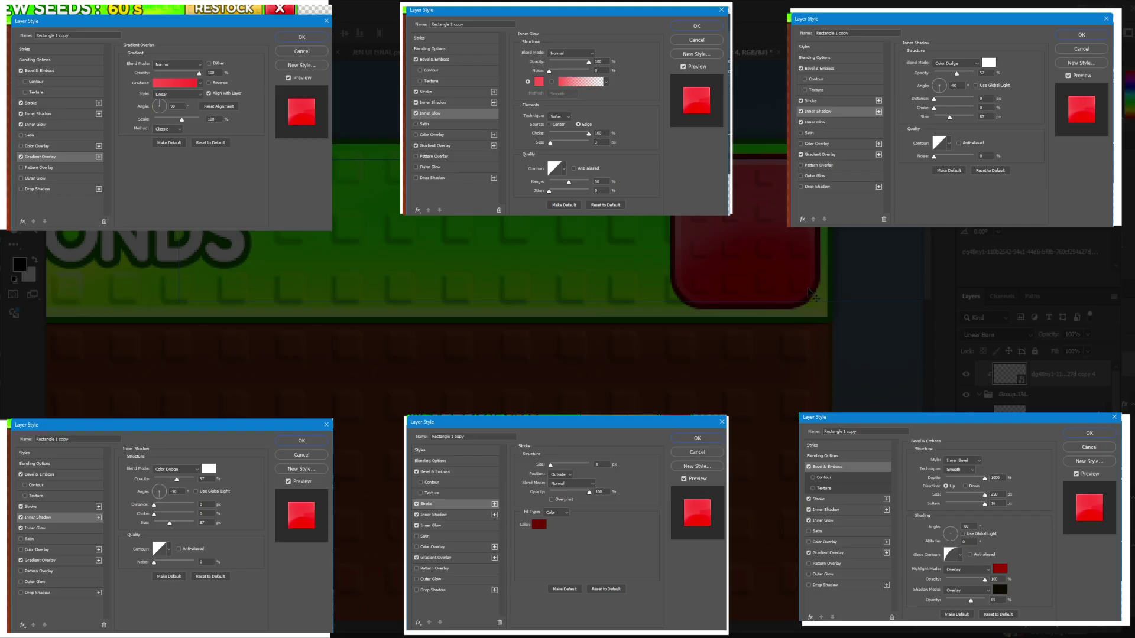
Set the corner radii of the red square to 10 px.
scroll(1027, 254, "down", 3)
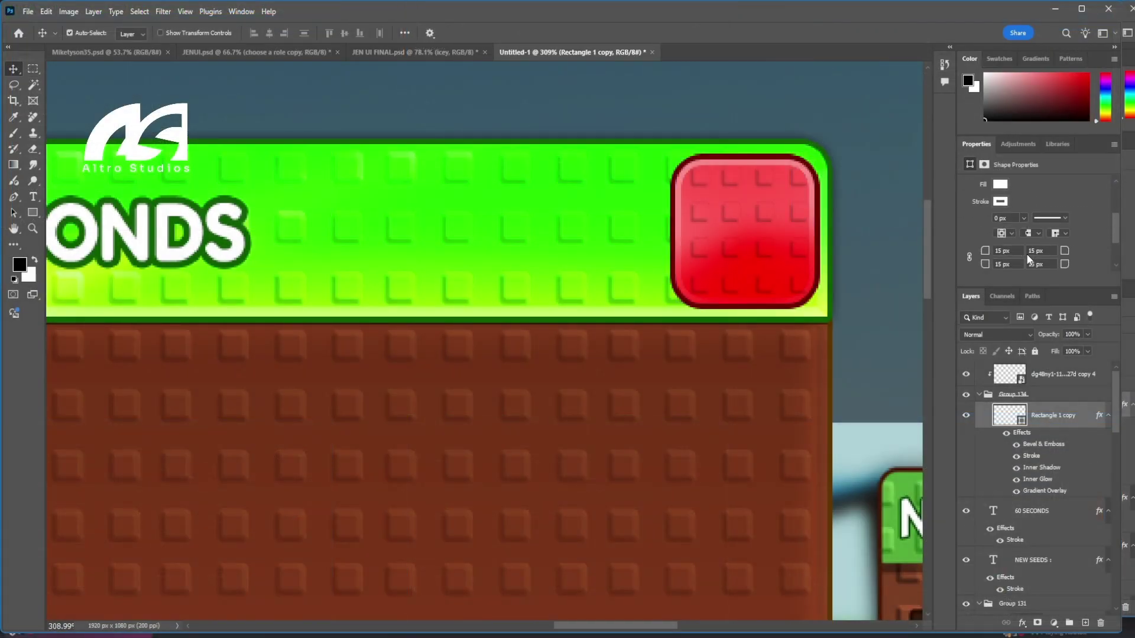
key("Return")
left_click(1026, 243)
type("10px")
key("Return")
left_click(1029, 267)
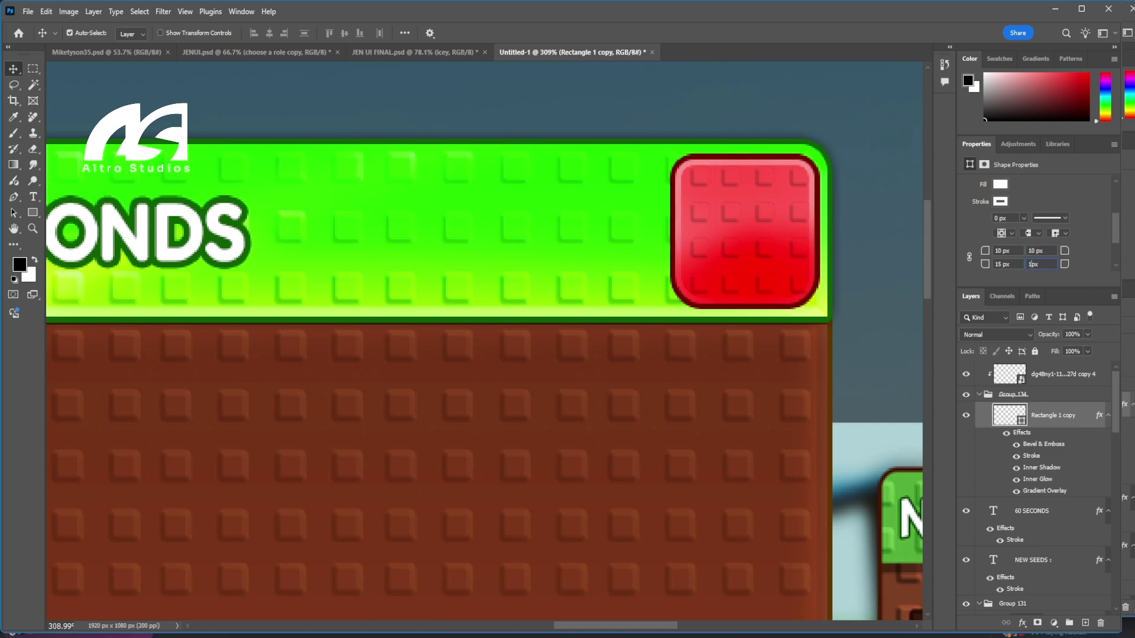
key("Return")
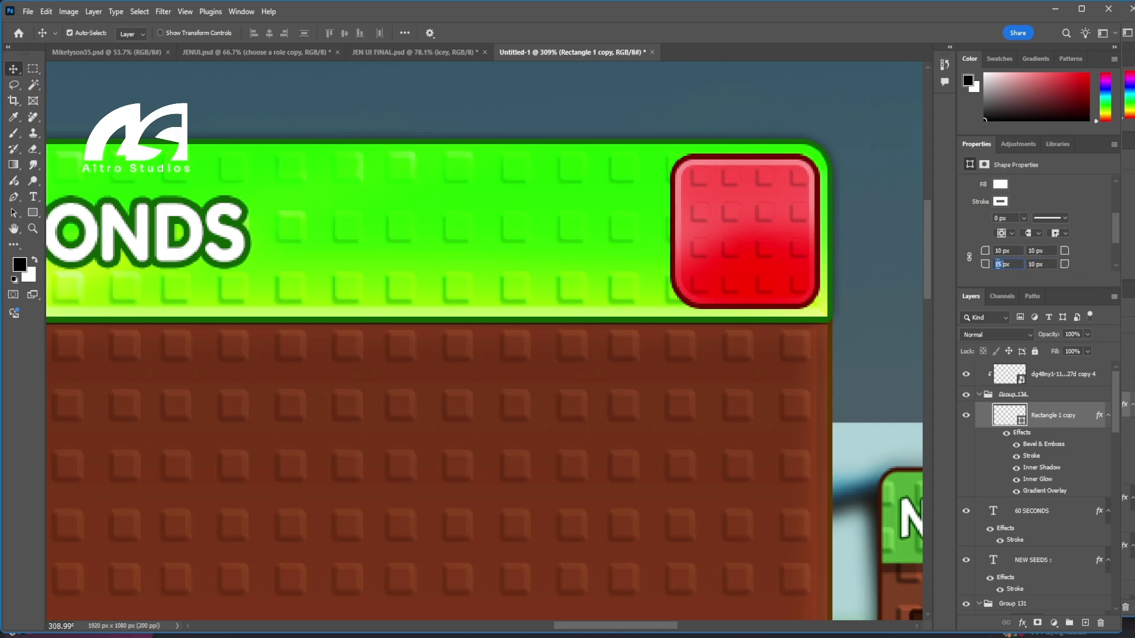